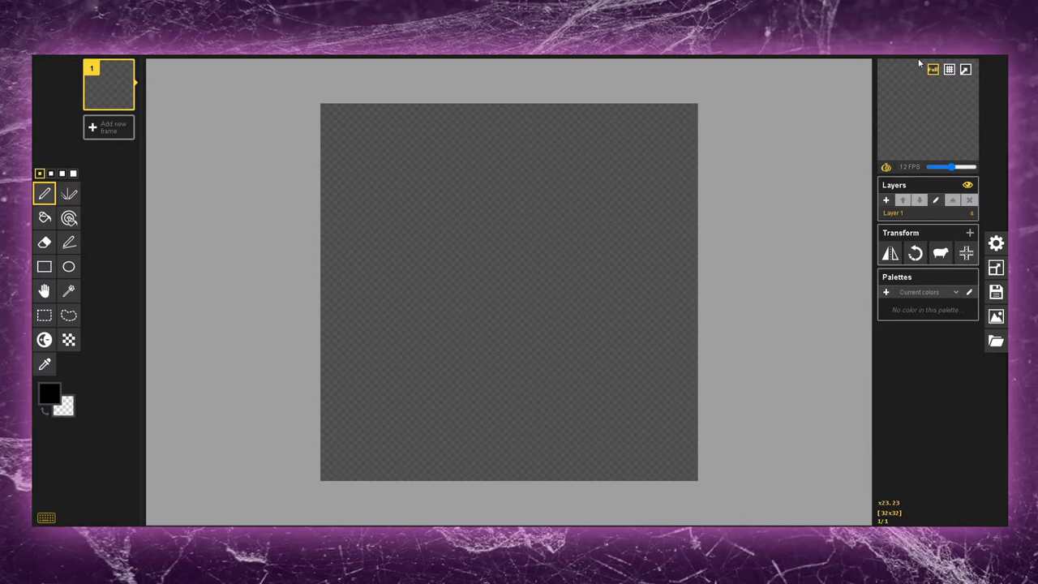
- Resize the canvas to 16 by 16 pixels
click(994, 265)
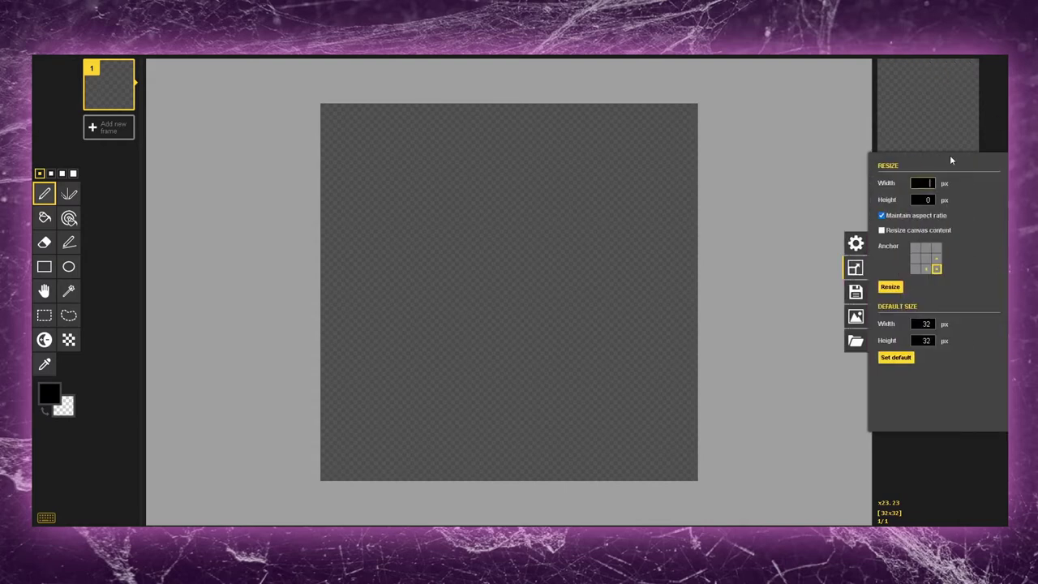
key(Return)
scroll(700, 228, down, 2)
mouse_move(521, 143)
mouse_down()
mouse_move(522, 488)
mouse_move(548, 431)
mouse_up()
right_click(519, 478)
key(ctrl+z)
key(ctrl+z)
key(ctrl+z)
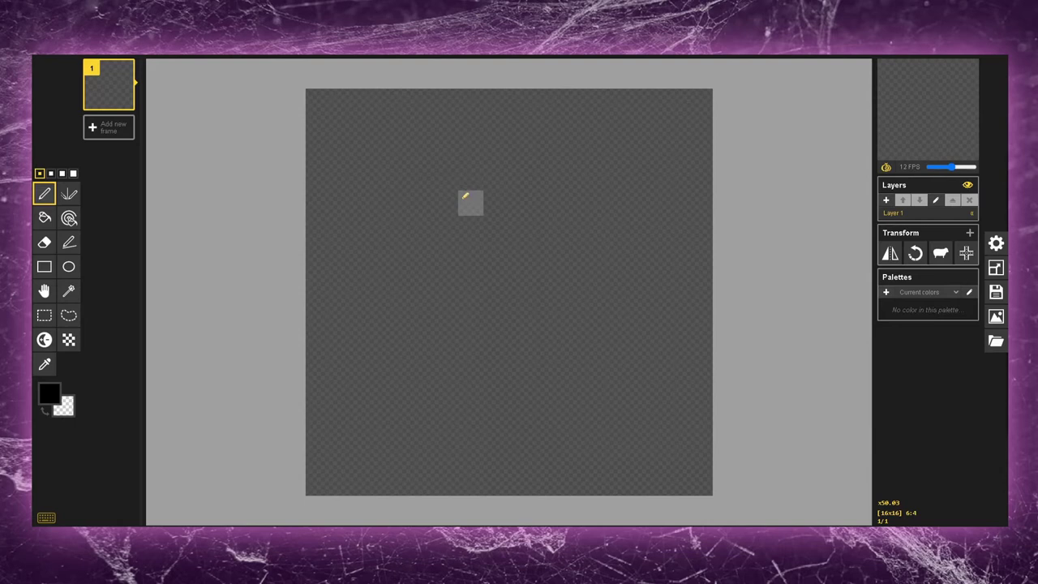
scroll(395, 406, up, 2)
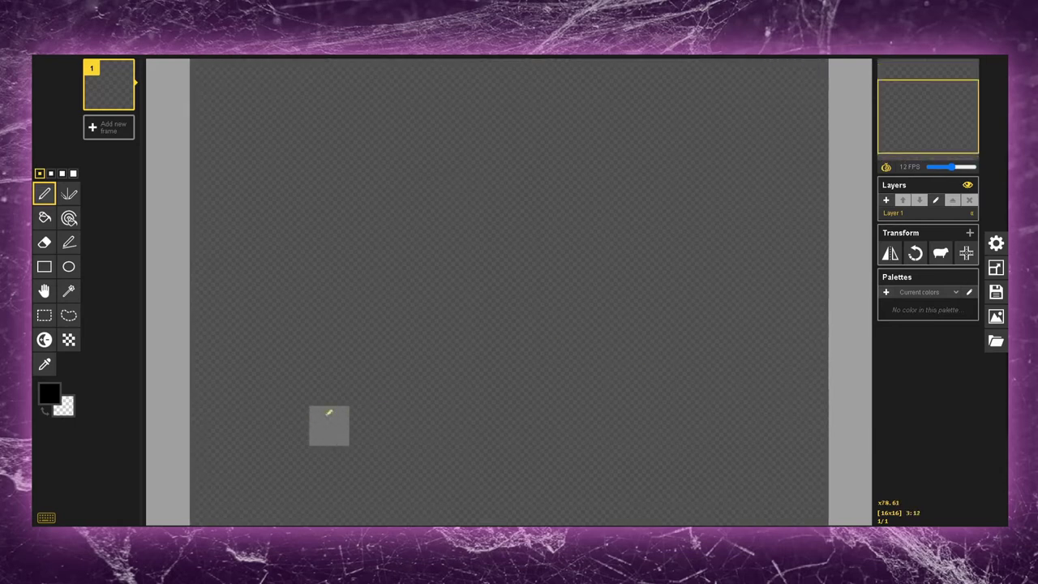
scroll(330, 422, down, 1)
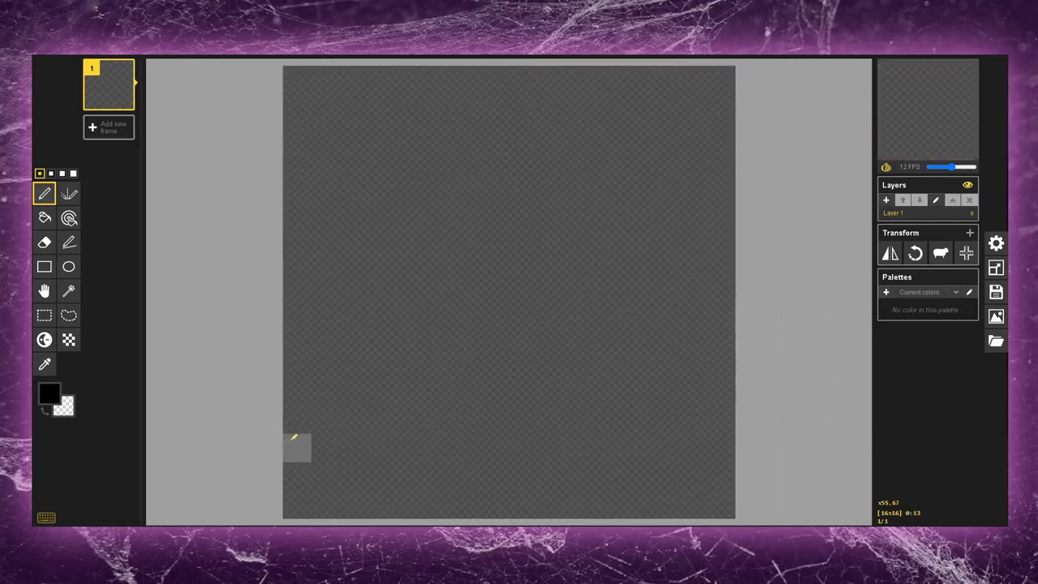
click(72, 197)
mouse_move(325, 249)
mouse_down()
mouse_move(443, 299)
mouse_move(368, 407)
mouse_move(292, 476)
mouse_up()
key(b)
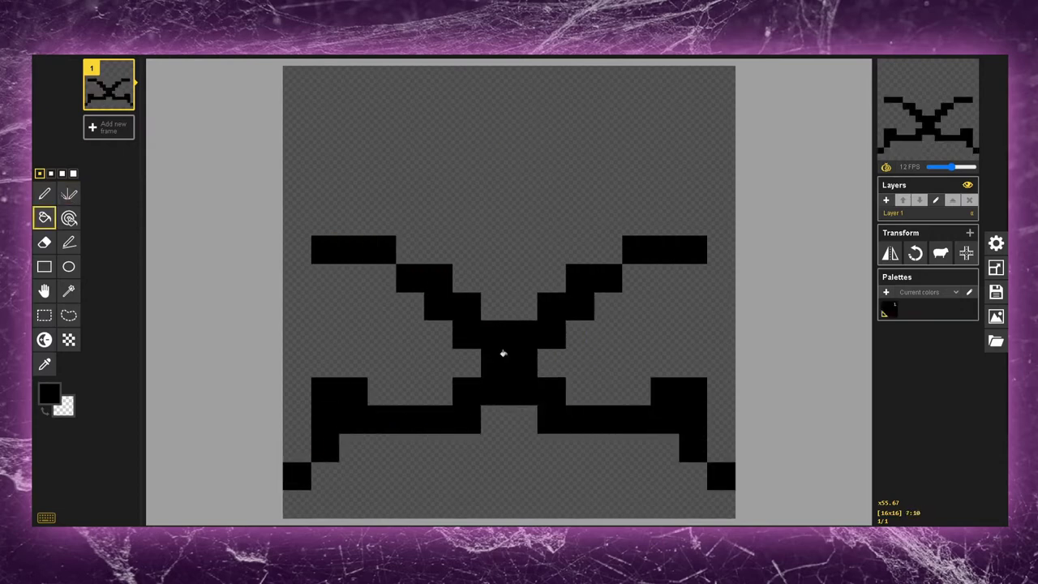
right_click(505, 351)
right_click(625, 254)
right_click(354, 249)
right_click(297, 476)
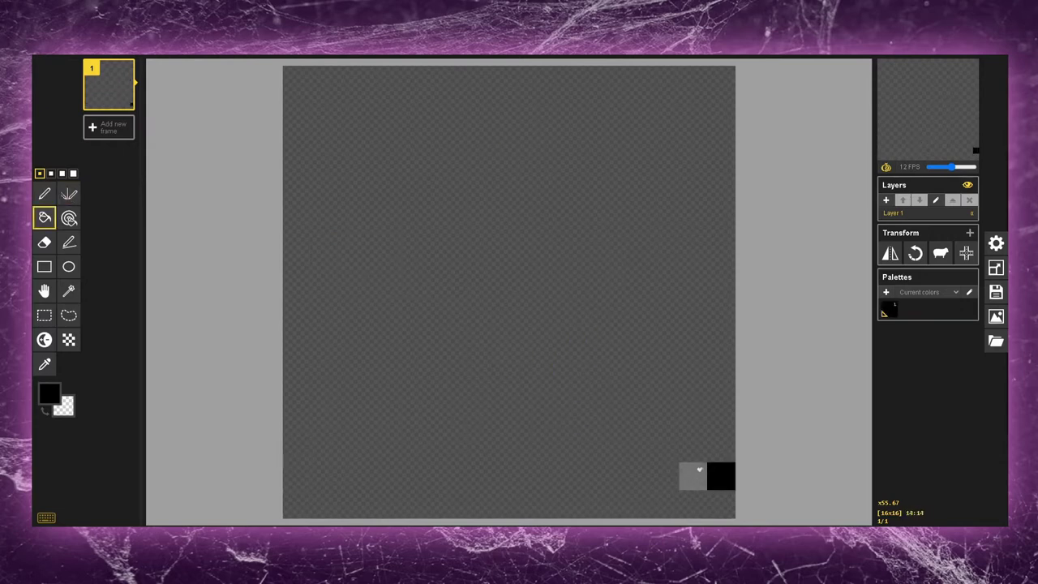
right_click(721, 476)
click(44, 191)
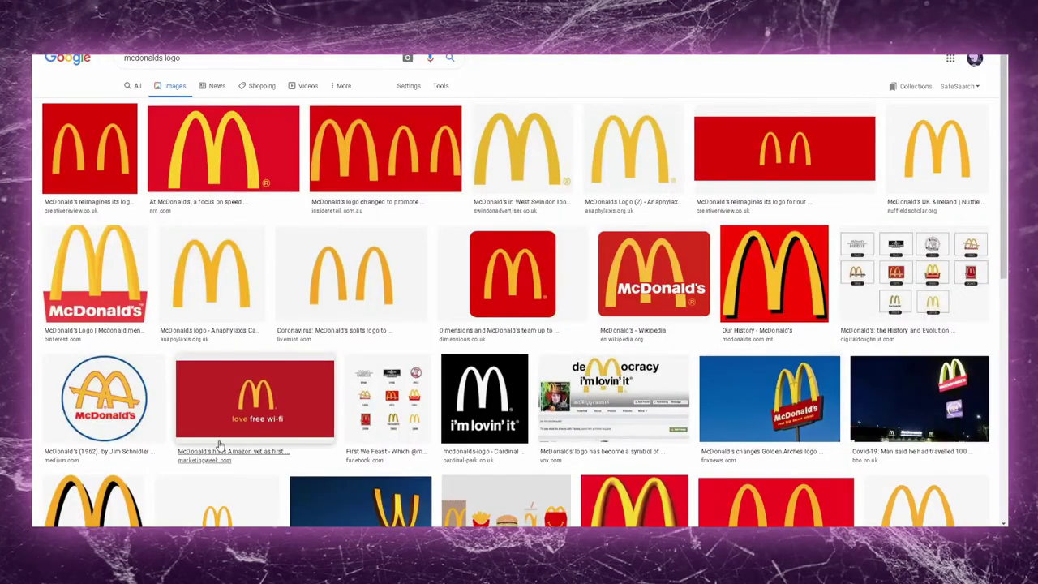
- Switch to the browser's mcdonalds logo image results and preview the red logo with golden arches for reference
scroll(286, 360, down, 3)
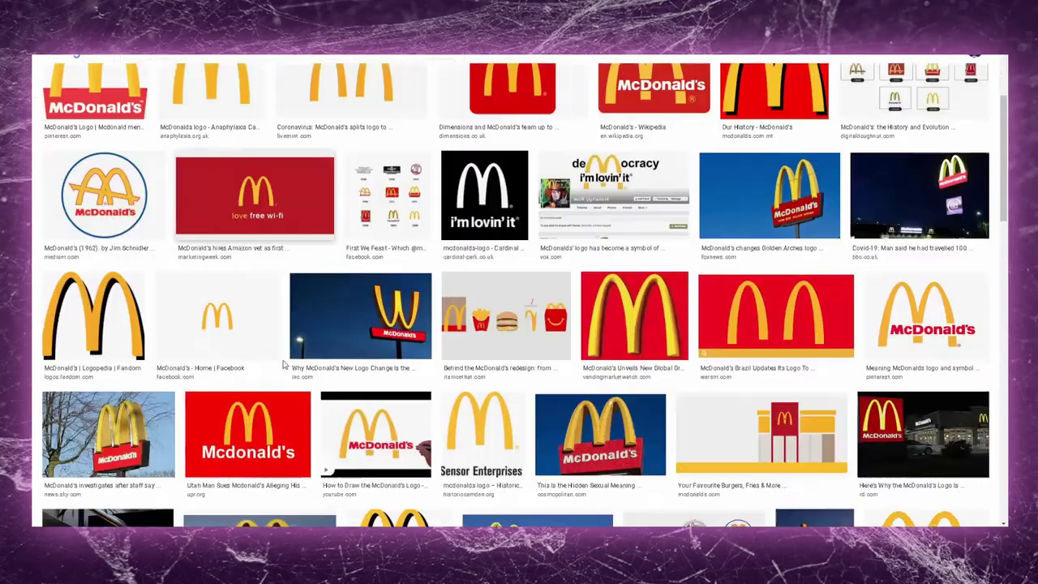
click(260, 434)
scroll(651, 258, up, 5)
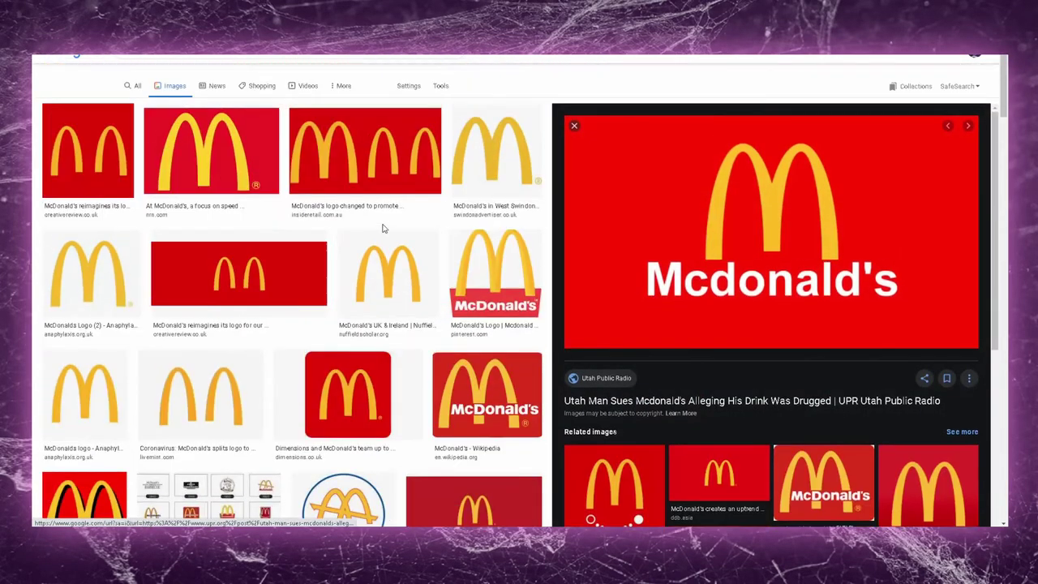
- Search the web for "mcdonalds logo colors" and open one of the results
click(139, 81)
click(196, 60)
text(colors)
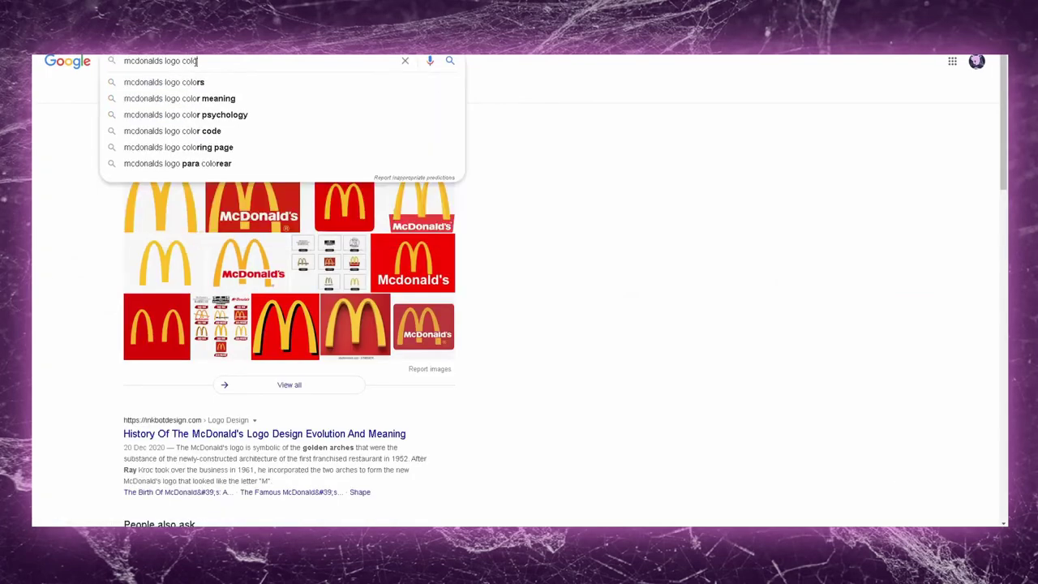
key(Return)
click(264, 324)
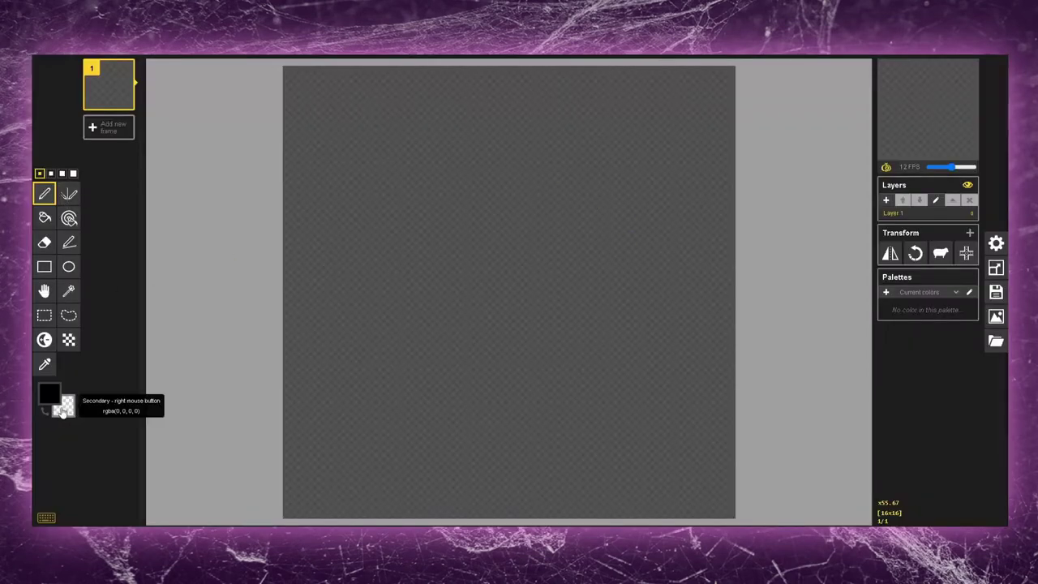
- Return to the sprite editor and fill the whole canvas with red, refilling it with the softer red #d22424
click(50, 395)
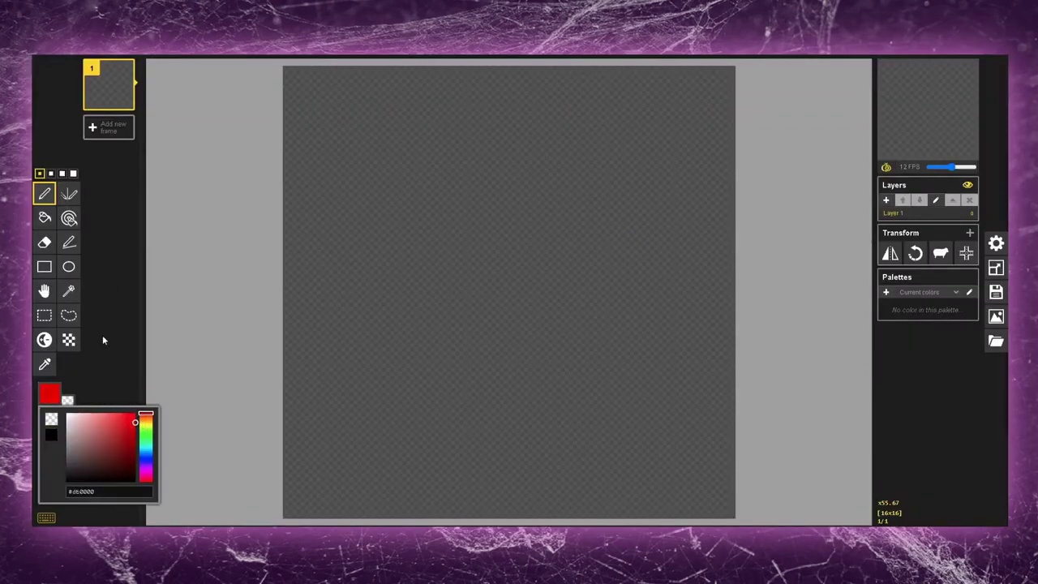
key(b)
click(473, 292)
scroll(478, 281, down, 2)
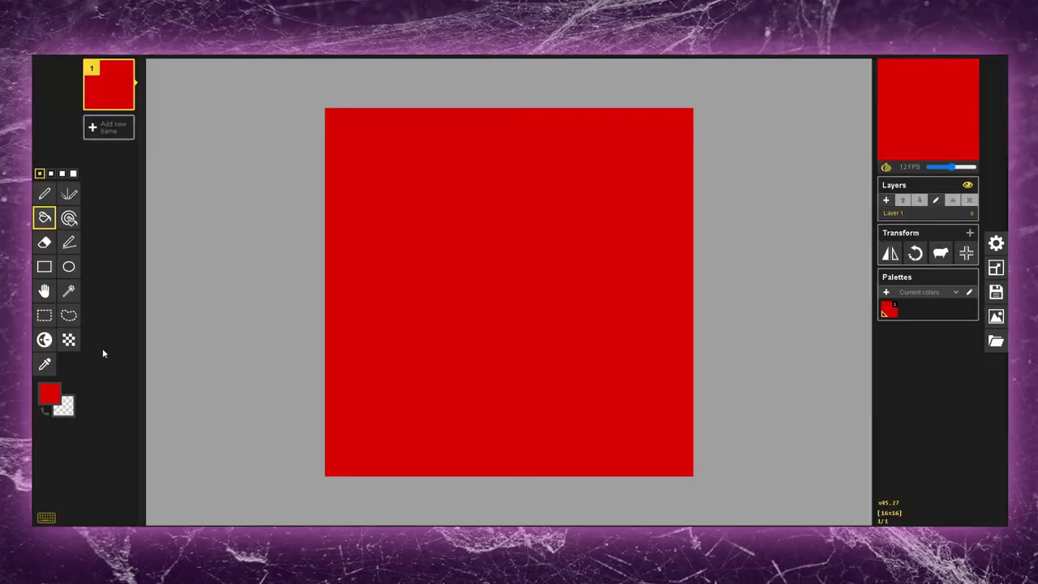
click(50, 395)
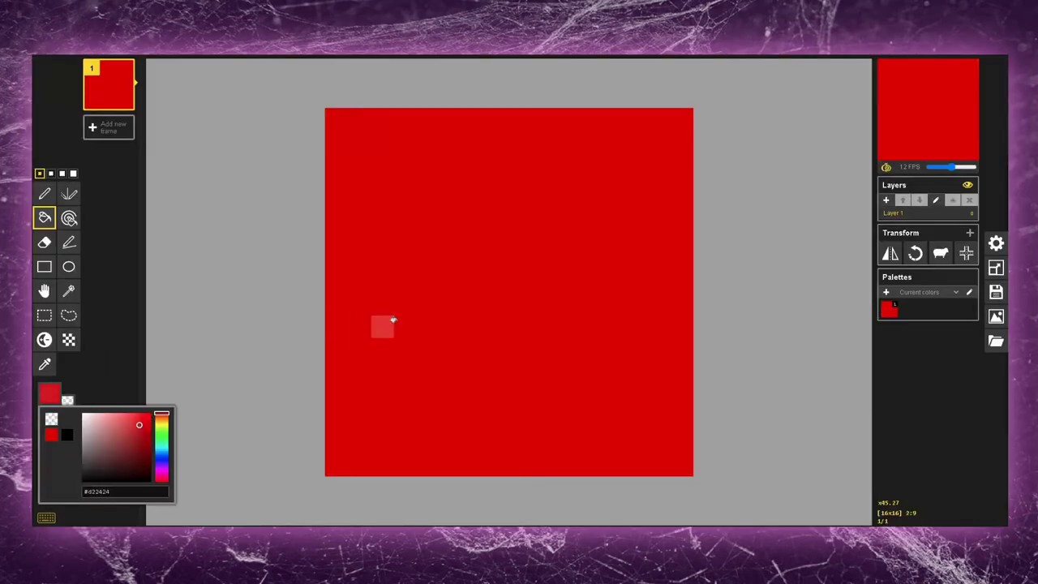
click(414, 305)
- Set the pen colour to yellow #d2bd24 and test a freehand stroke on the red background
click(44, 195)
click(51, 395)
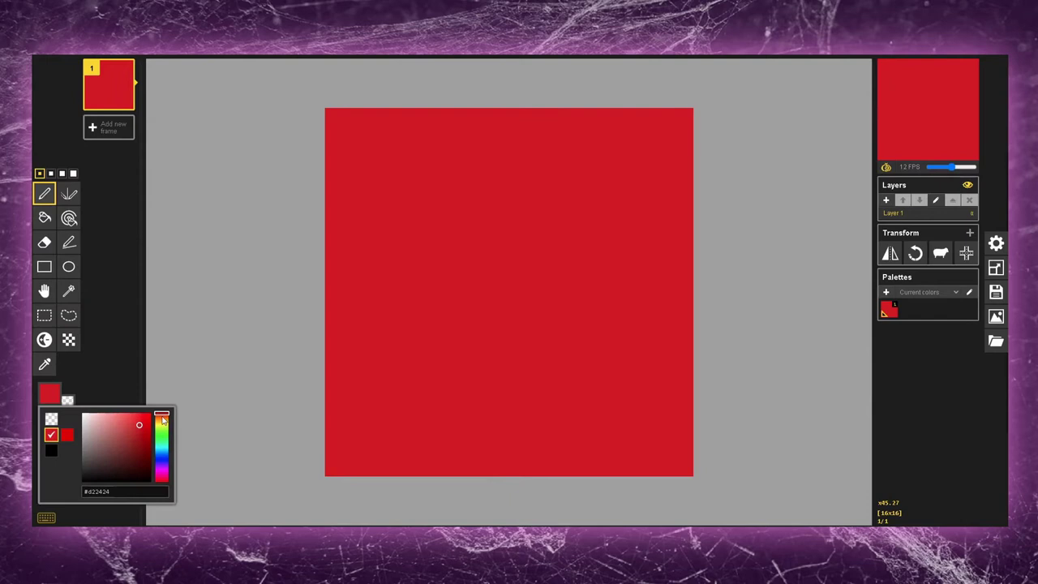
drag(163, 420, 162, 433)
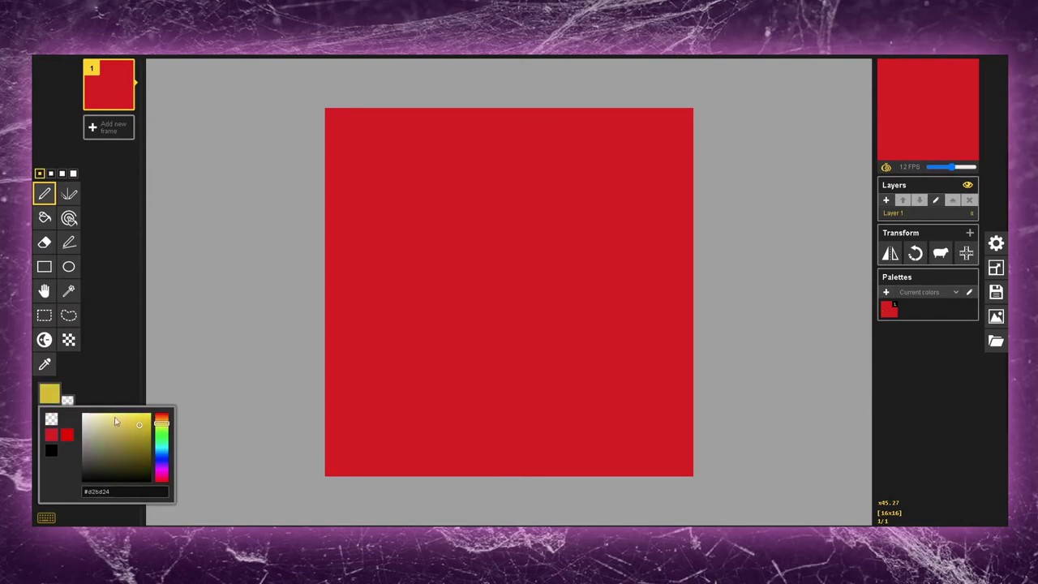
drag(359, 349, 405, 438)
key(ctrl+z)
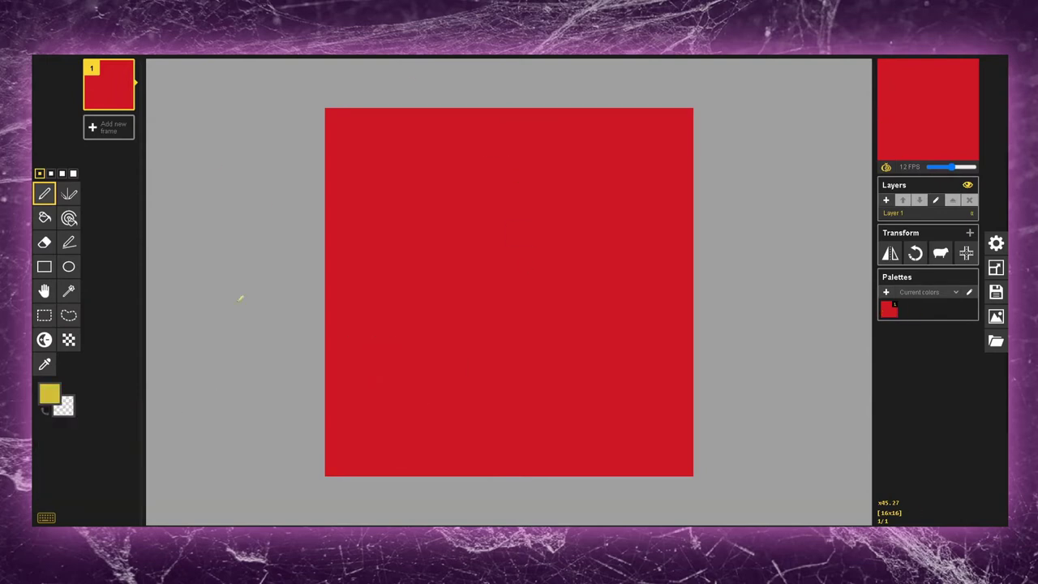
- Draw a wide symmetrical yellow M with one-pixel outer legs and a two-pixel centre using the mirrored pen
click(69, 195)
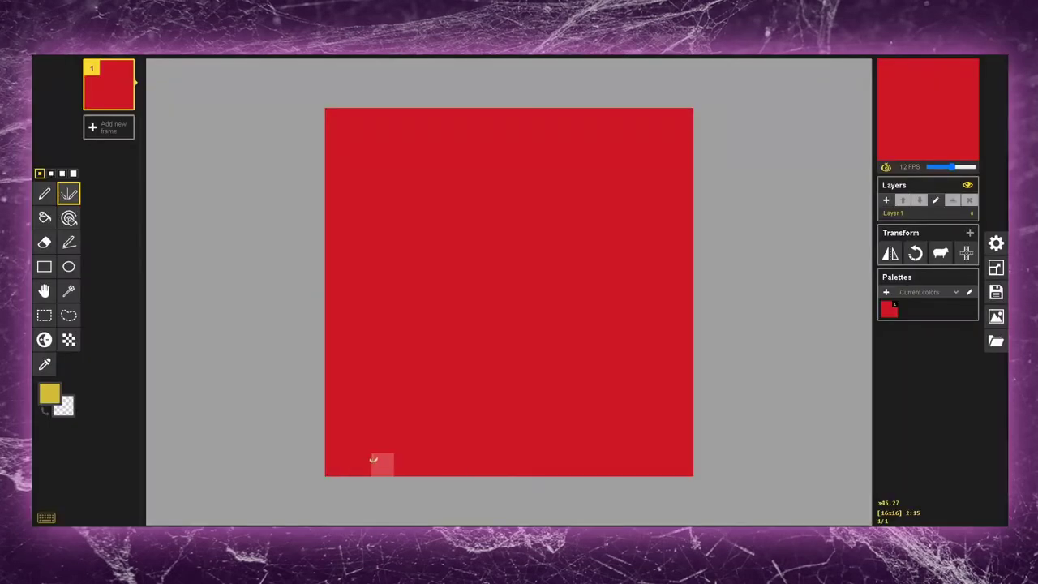
drag(382, 464, 378, 230)
click(406, 211)
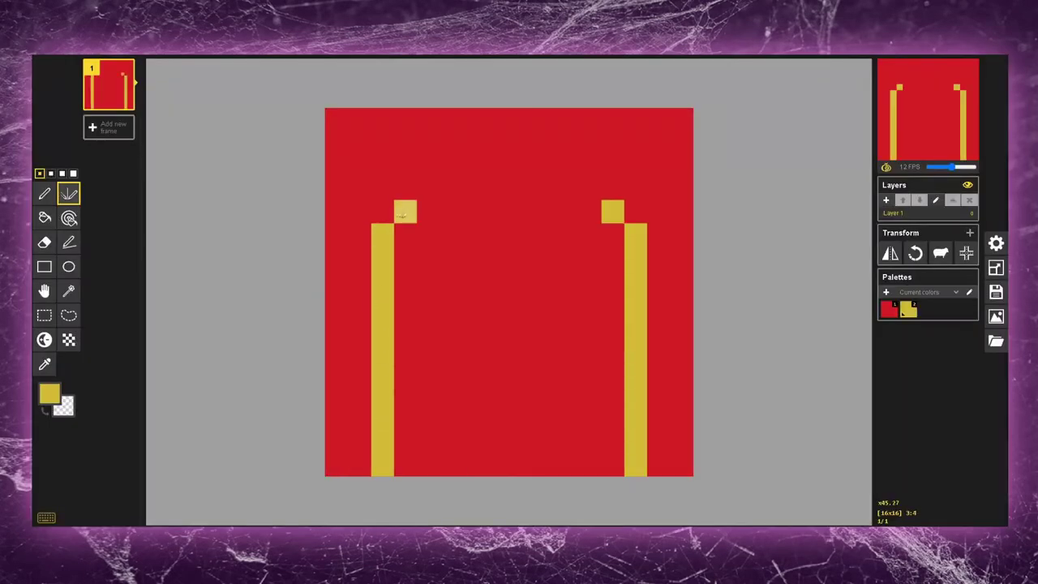
click(428, 211)
click(451, 234)
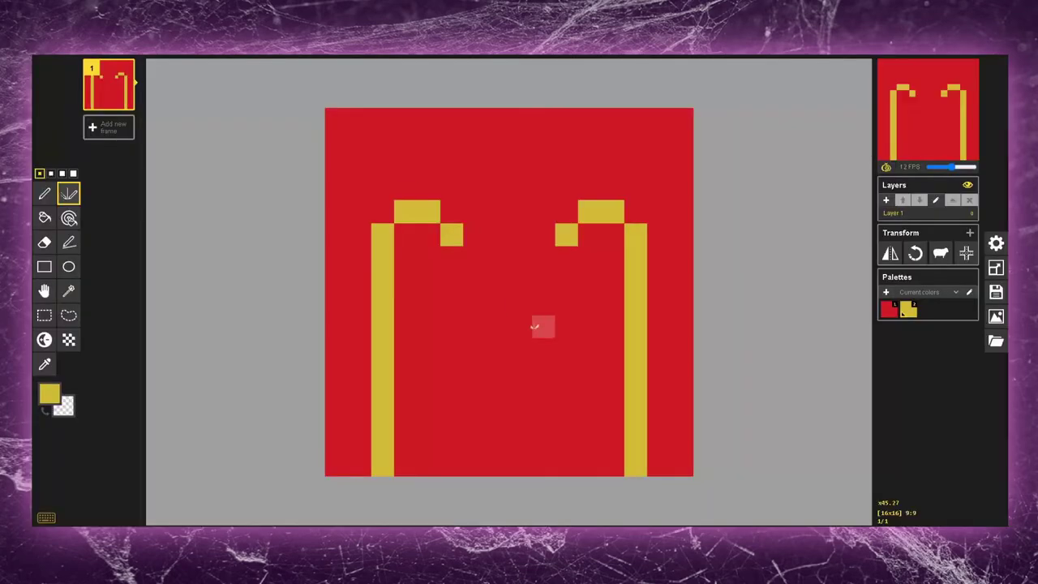
click(475, 257)
click(497, 280)
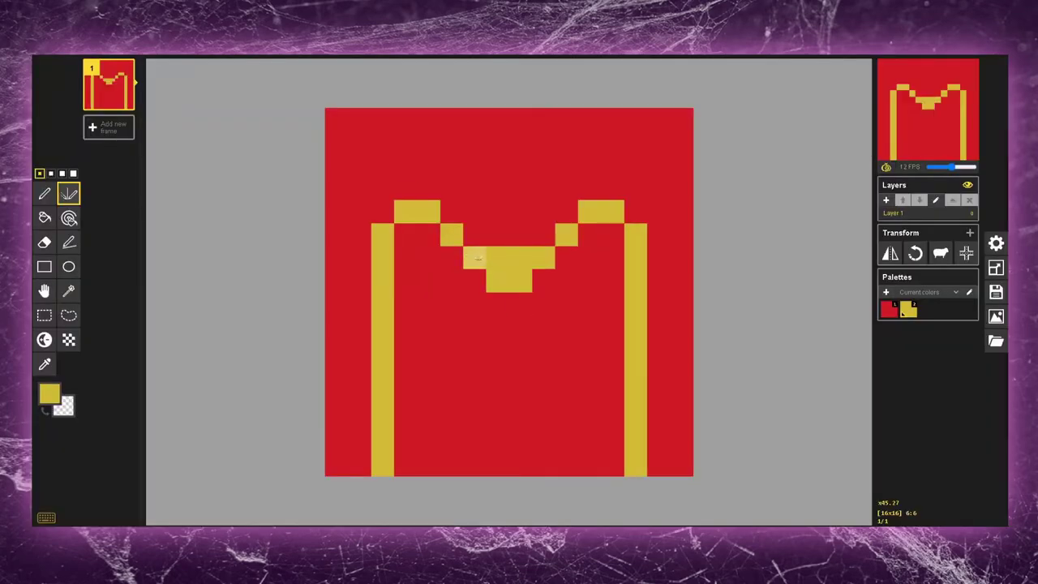
key(ctrl+z)
key(ctrl+z)
mouse_move(477, 257)
mouse_down()
mouse_move(498, 295)
mouse_move(497, 398)
mouse_up()
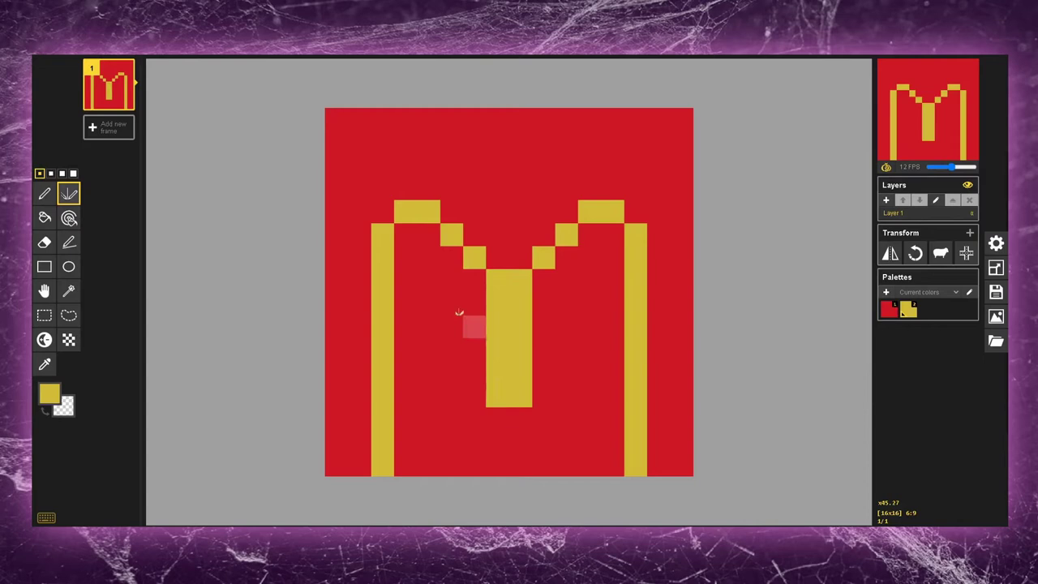
scroll(360, 220, down, 3)
scroll(360, 221, up, 3)
- Undo all strokes of the yellow M back to the plain red canvas
key(ctrl+z)
key(ctrl+z)
key(ctrl+z)
key(ctrl+z)
key(ctrl+z)
key(ctrl+z)
key(ctrl+z)
key(ctrl+z)
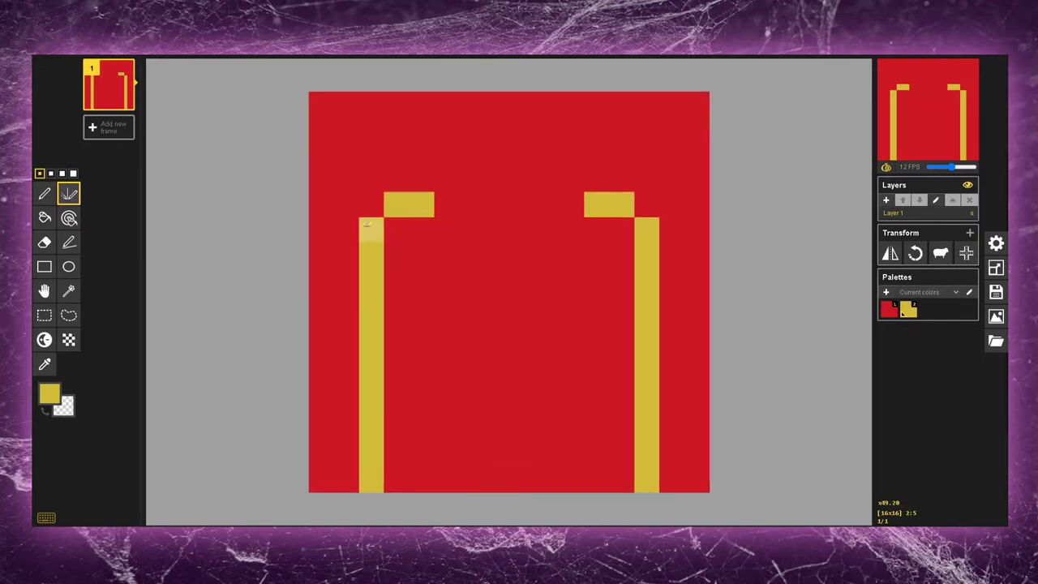
- Change the pen colour to a brighter yellow and try out strokes for the M's outer leg
key(p)
click(48, 393)
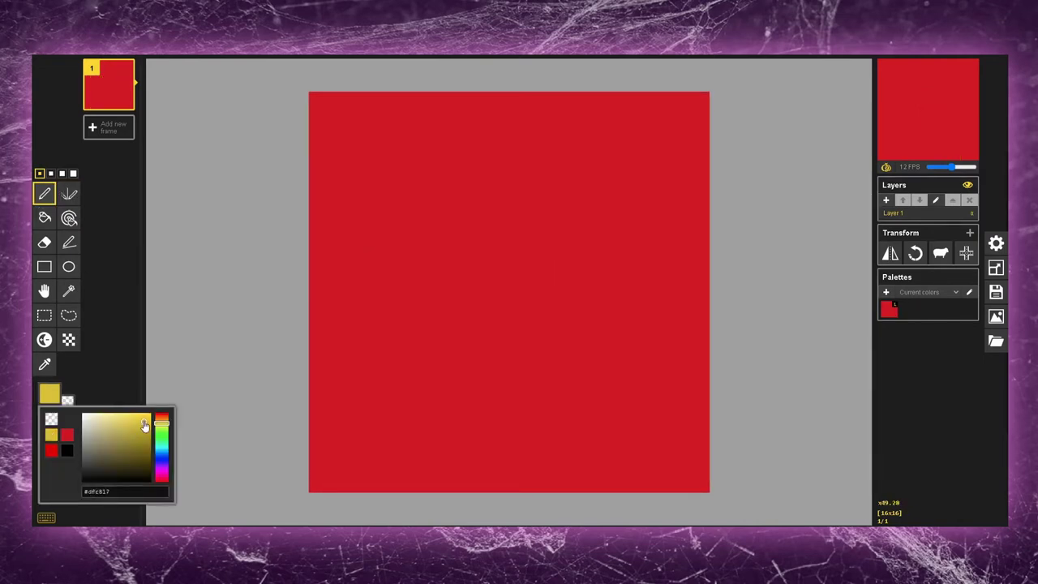
drag(372, 305, 347, 480)
key(ctrl+z)
mouse_move(371, 330)
mouse_down()
mouse_move(372, 480)
mouse_move(438, 364)
mouse_move(421, 304)
mouse_up()
key(ctrl+z)
key(ctrl+z)
- Draw a narrower symmetrical yellow M at the canvas's lower edge with the mirrored pen, then check the canvas resize settings
drag(422, 279, 422, 480)
click(445, 277)
key(ctrl+z)
mouse_move(445, 258)
mouse_down()
mouse_move(496, 329)
mouse_move(497, 405)
mouse_up()
scroll(491, 355, down, 3)
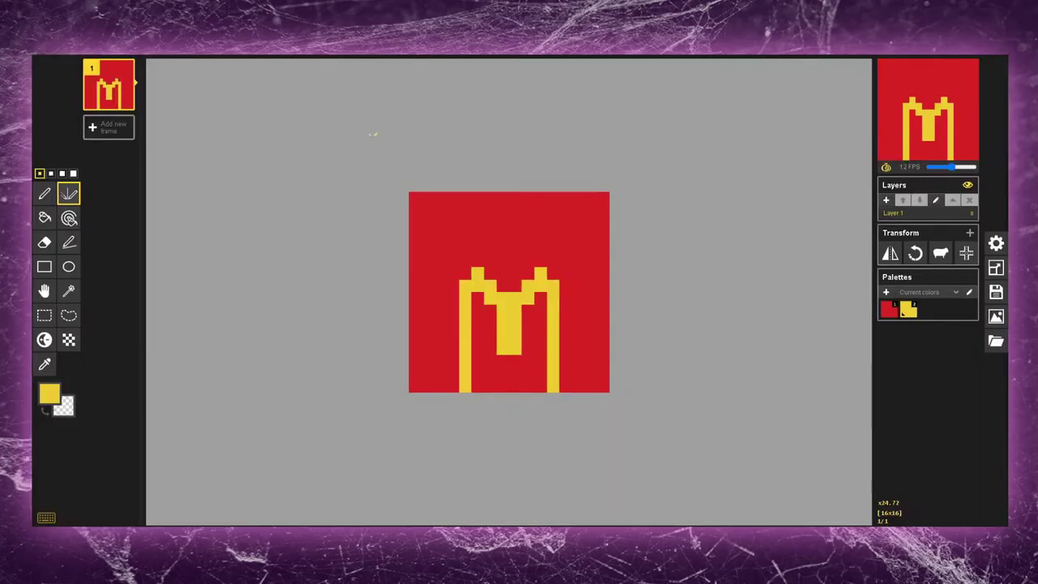
scroll(509, 292, up, 3)
click(856, 268)
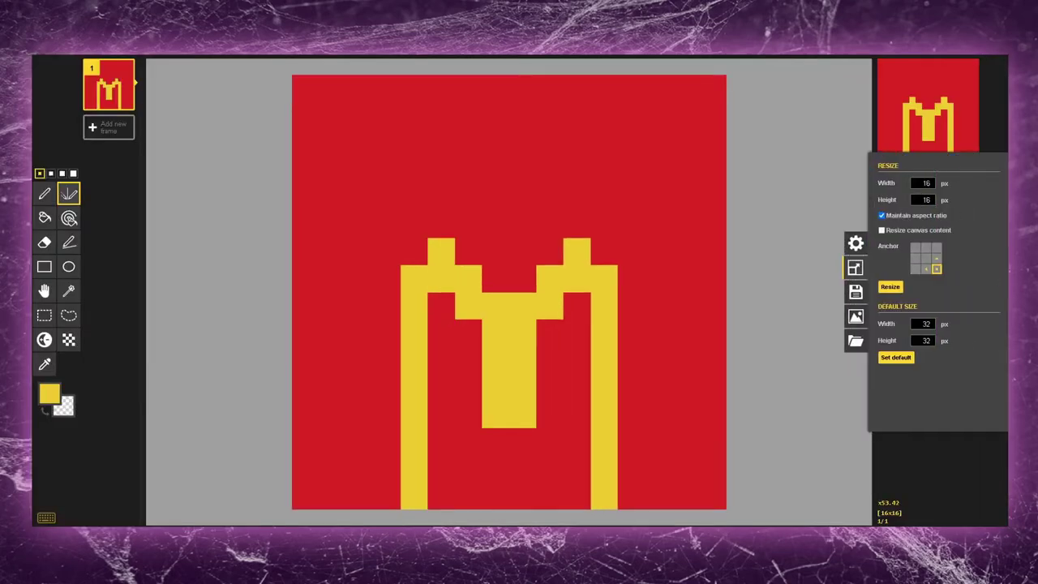
click(755, 264)
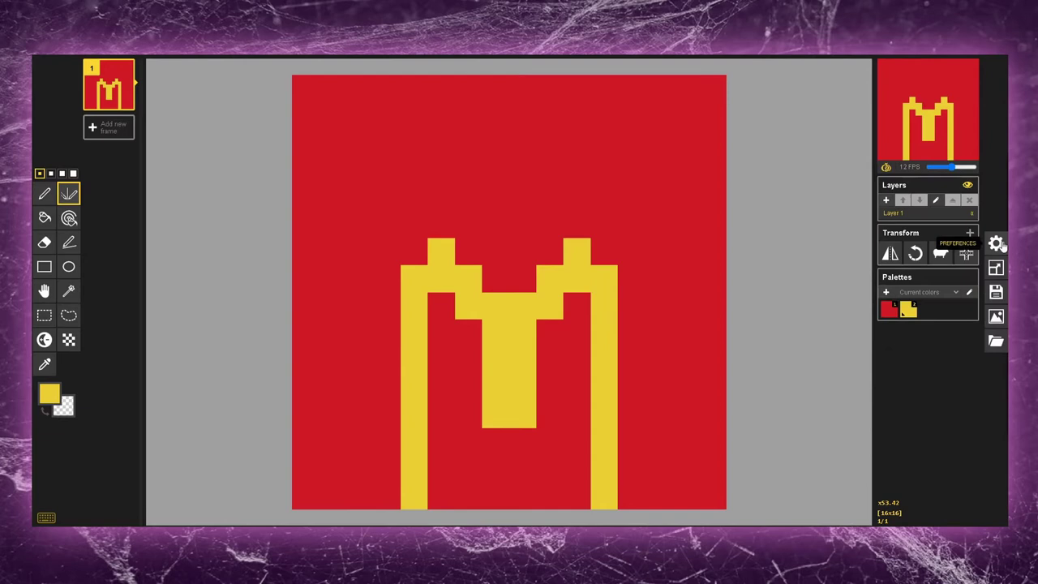
- Erase two mirrored pixel pairs of the M and paint over its remaining yellow pixels in the background red
right_click(414, 333)
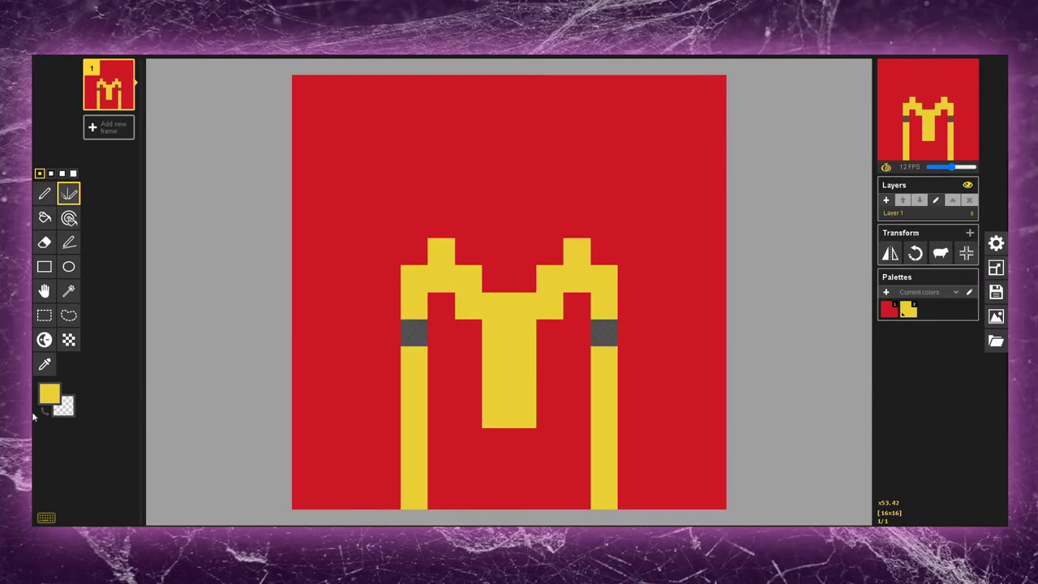
click(48, 394)
click(58, 451)
right_click(440, 278)
click(414, 305)
click(414, 279)
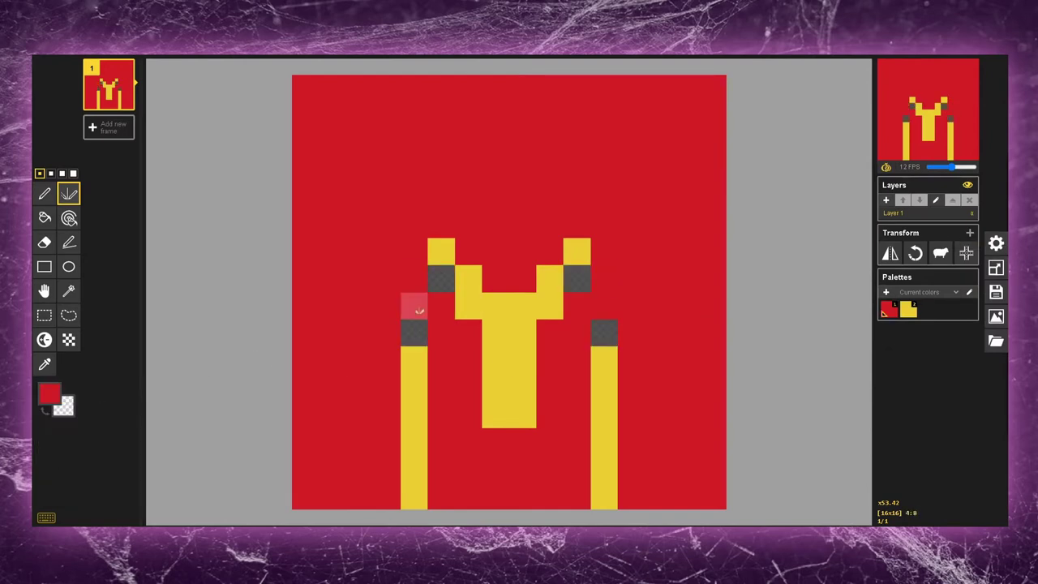
click(414, 332)
click(414, 387)
click(522, 334)
click(476, 300)
drag(490, 302, 442, 260)
click(519, 387)
click(519, 365)
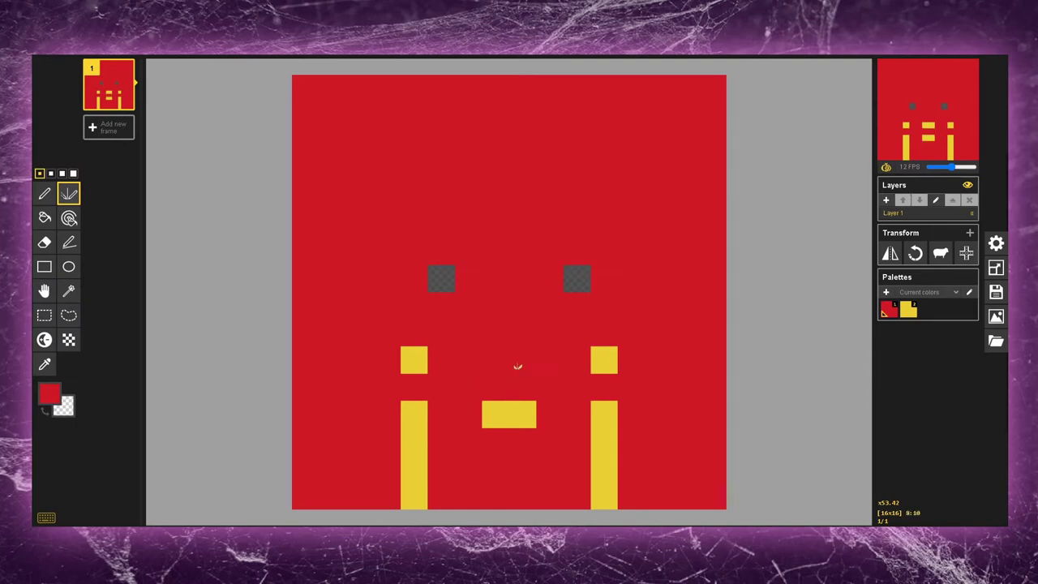
click(519, 412)
click(605, 369)
click(605, 413)
click(607, 486)
click(604, 442)
click(604, 468)
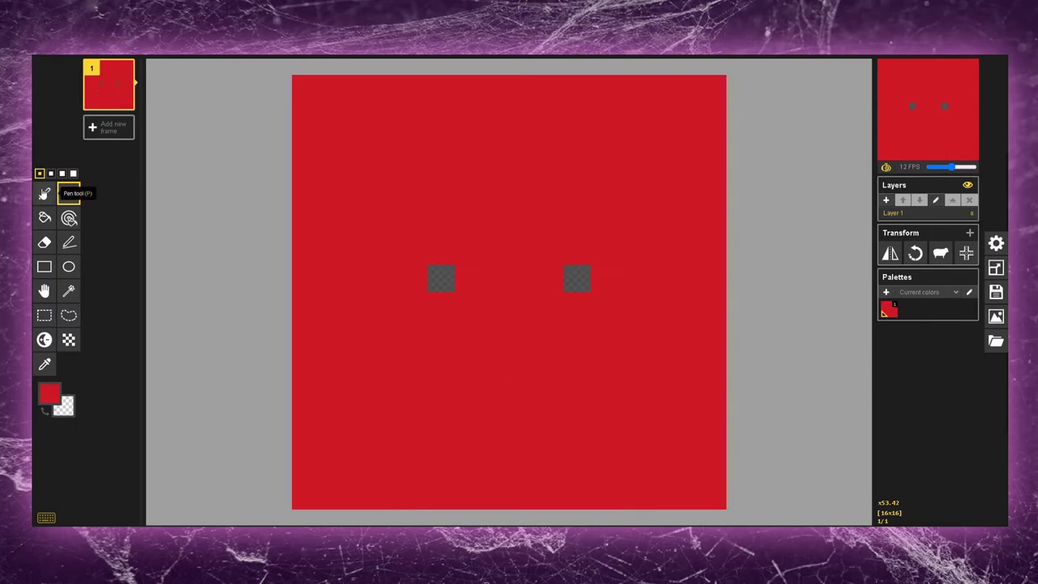
- Fill the two remaining transparent pixels with red using the Pen tool
click(44, 193)
click(441, 278)
click(576, 279)
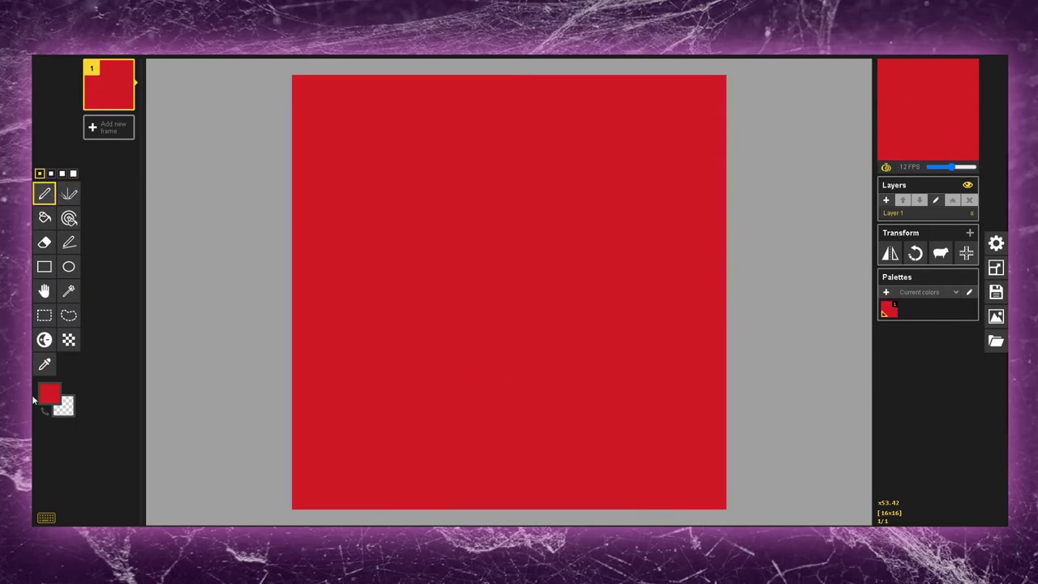
- Draw a large symmetrical M in the brighter yellow with the mirrored pen at a two-pixel brush size
click(45, 395)
click(57, 433)
key(v)
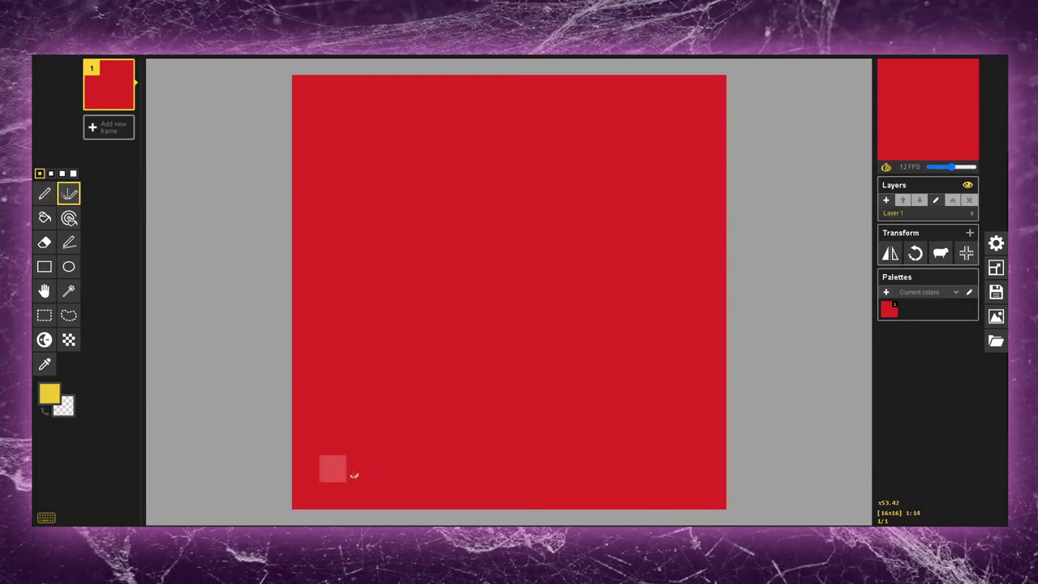
click(50, 173)
mouse_move(375, 491)
mouse_down()
mouse_move(390, 160)
mouse_move(469, 213)
mouse_move(491, 250)
mouse_move(489, 371)
mouse_up()
scroll(451, 317, down, 2)
scroll(451, 317, up, 1)
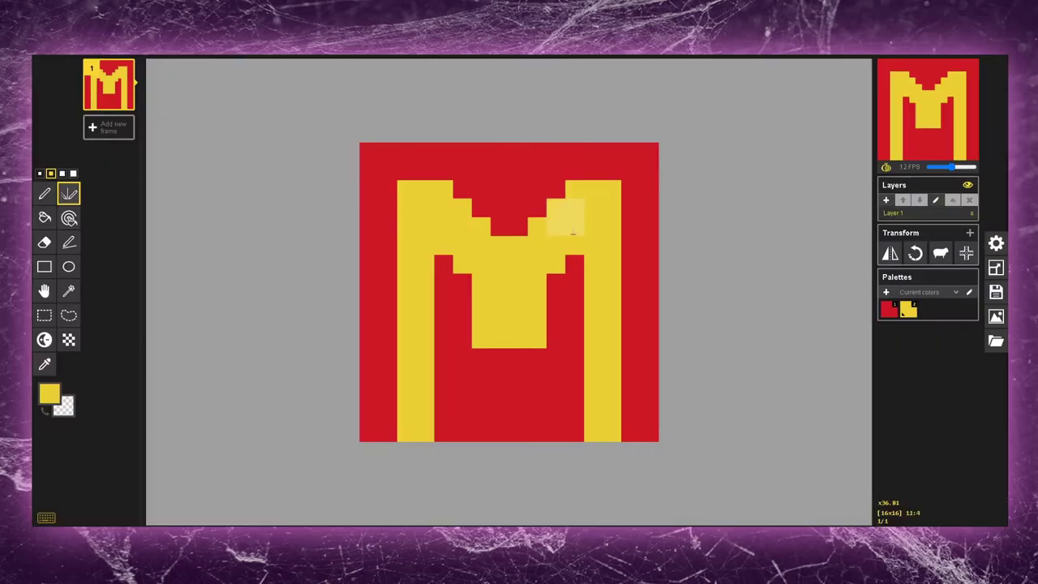
- Erase a mirrored pair of blocks from the M and resize the canvas to 144 by 144 pixels
right_click(560, 213)
click(995, 242)
click(856, 267)
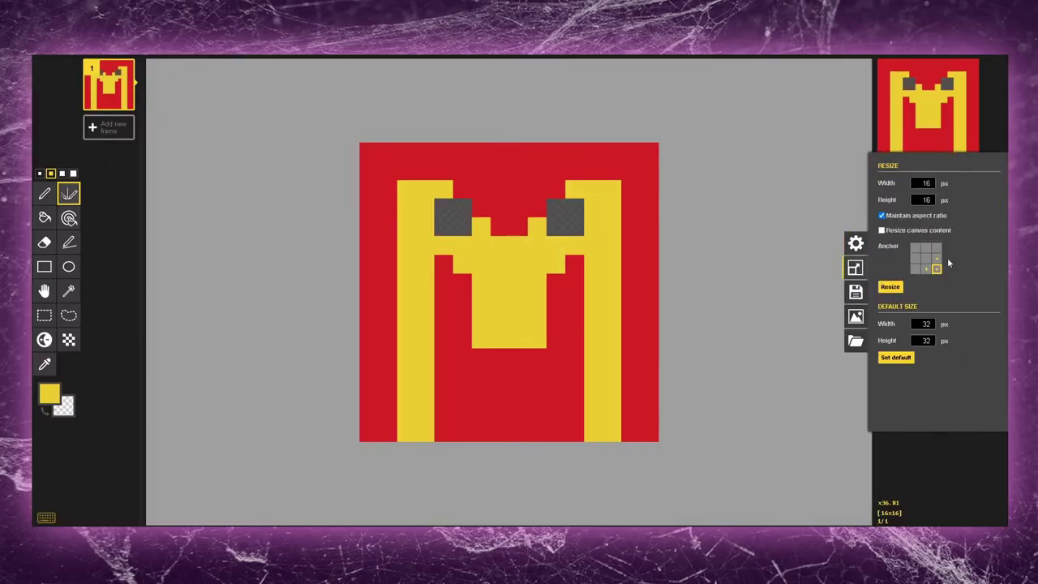
click(889, 286)
scroll(706, 352, down, 2)
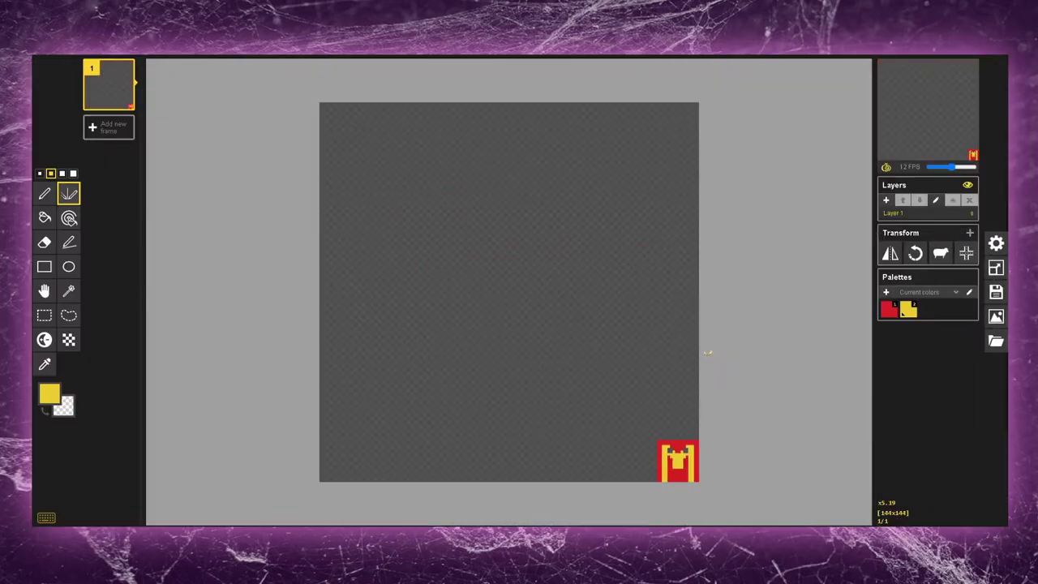
scroll(618, 425, up, 2)
scroll(619, 426, down, 2)
- Erase the old logo from the corner of the enlarged canvas using the largest brush size
click(45, 193)
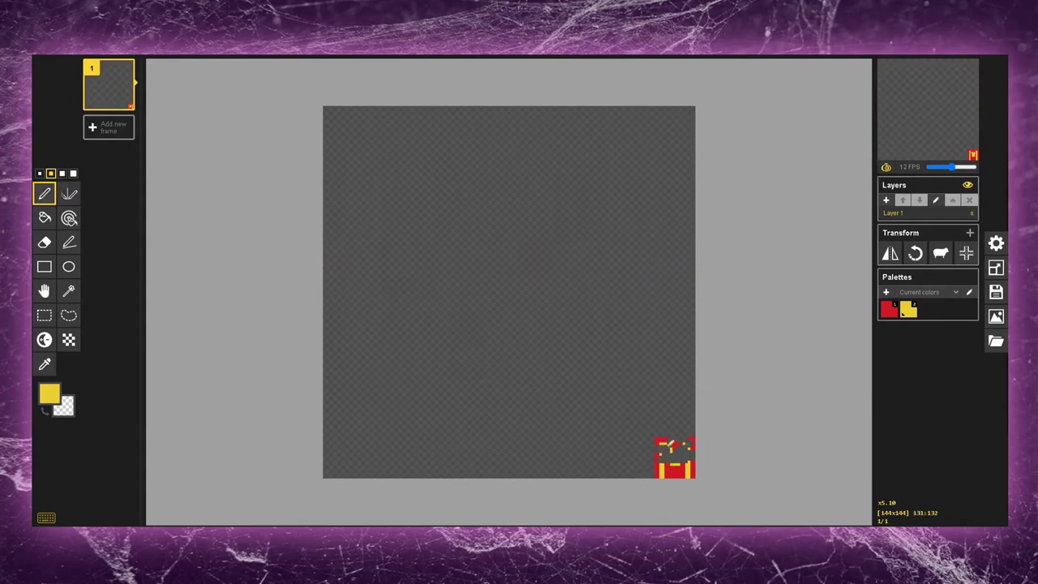
click(73, 172)
drag(679, 411, 677, 469)
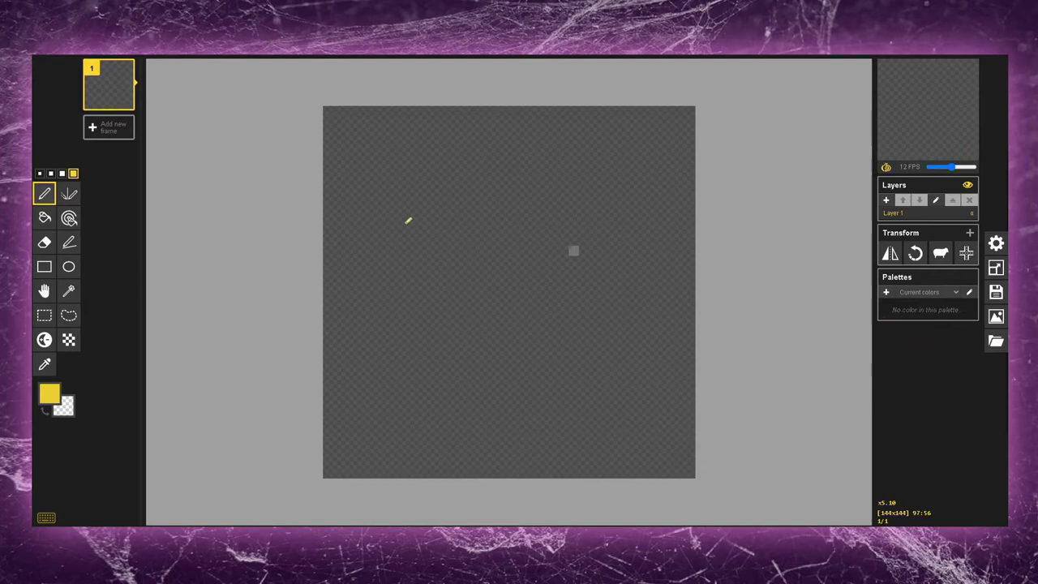
- Fill the whole empty canvas with the logo's red using the Paint bucket tool
click(49, 393)
click(57, 449)
key(b)
click(339, 285)
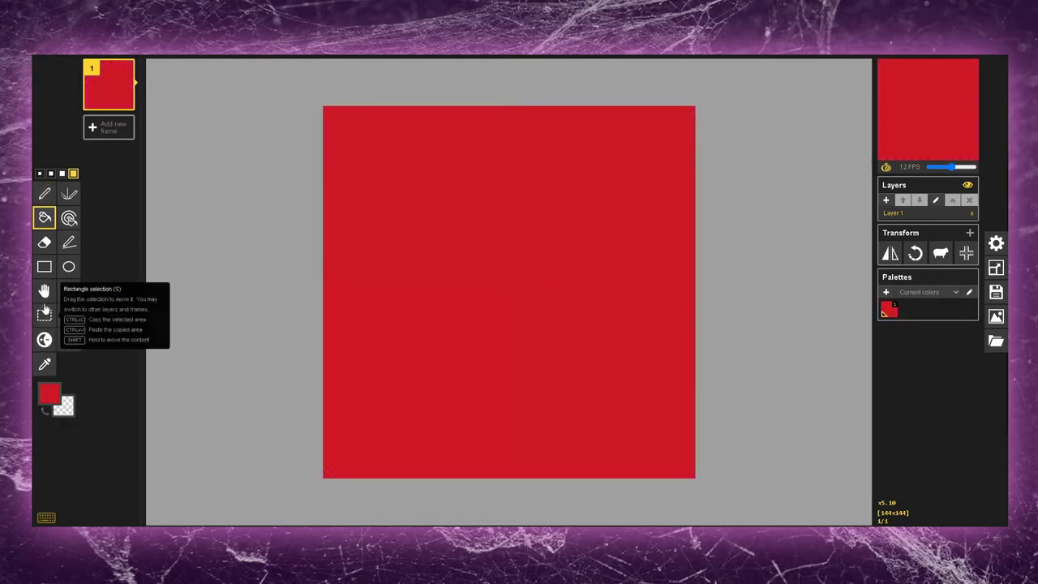
- Switch to the yellow with a two-pixel Pen and start a new M in the canvas's upper-left area
key(p)
scroll(336, 155, up, 3)
scroll(458, 147, up, 1)
drag(935, 89, 840, 62)
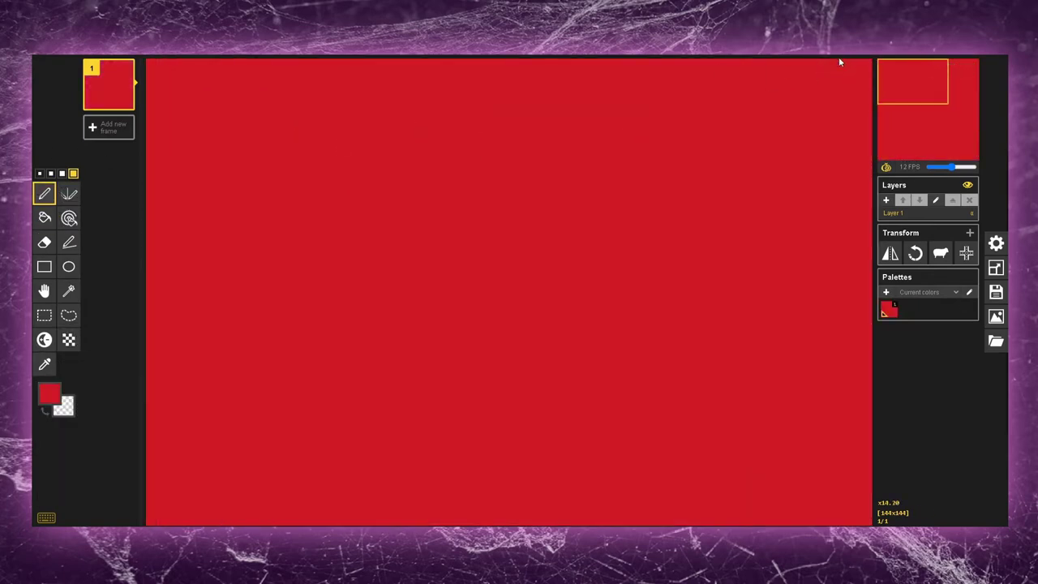
click(48, 394)
click(51, 442)
click(51, 172)
click(317, 325)
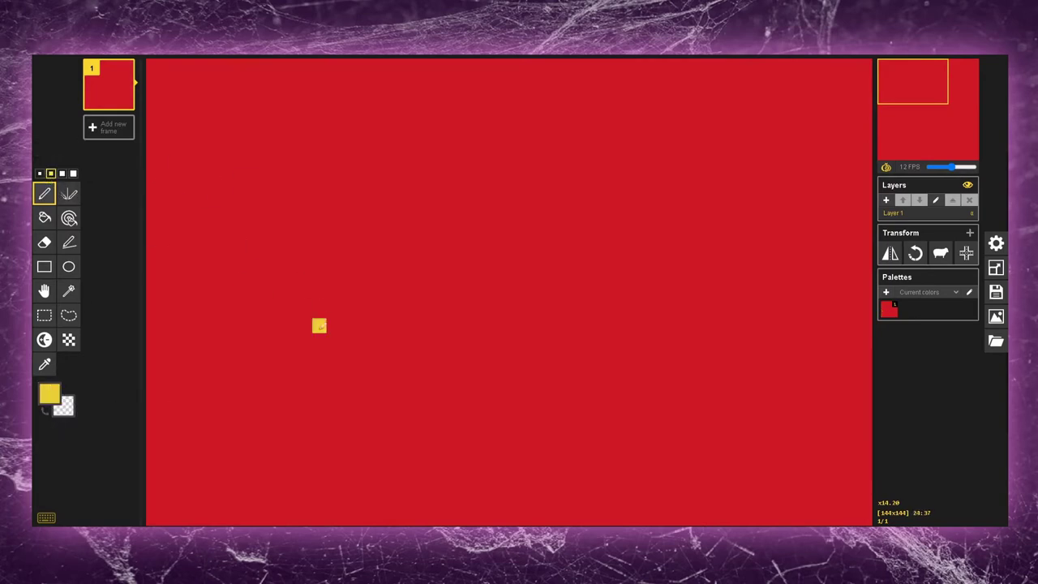
- Draw the lower part of the M's left leg as two stepped vertical segments, undoing misplaced strokes
scroll(319, 320, up, 1)
scroll(327, 313, up, 1)
mouse_move(327, 313)
mouse_down()
mouse_move(341, 311)
mouse_move(410, 150)
mouse_up()
key(ctrl+z)
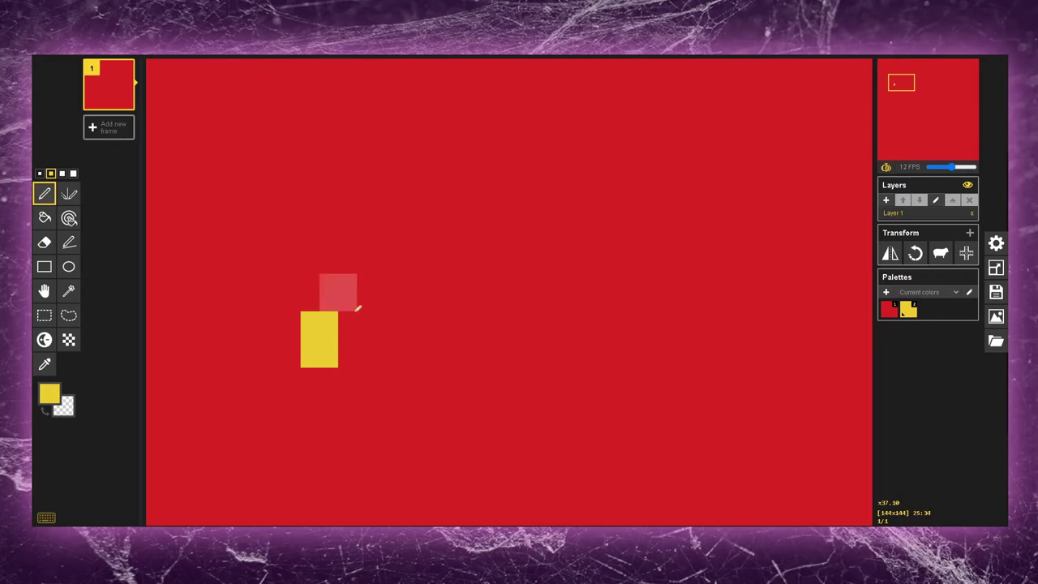
mouse_move(327, 333)
mouse_down()
mouse_move(323, 274)
mouse_move(344, 263)
mouse_move(351, 182)
mouse_up()
key(ctrl+z)
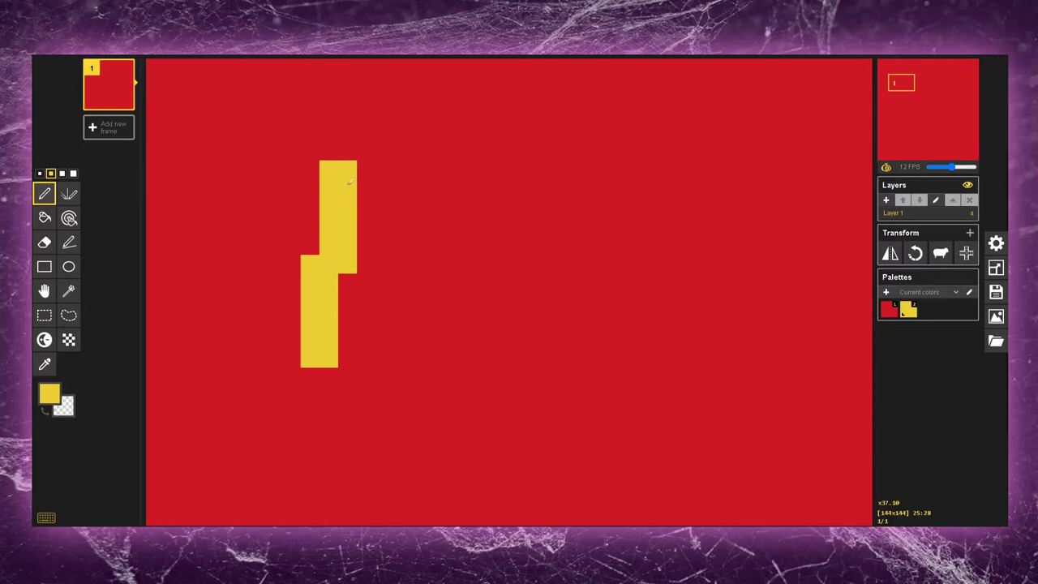
- Extend the left leg upward and curve it over into the M's rounded left arch
scroll(417, 200, up, 5)
scroll(641, 151, down, 5)
scroll(618, 129, down, 5)
click(908, 83)
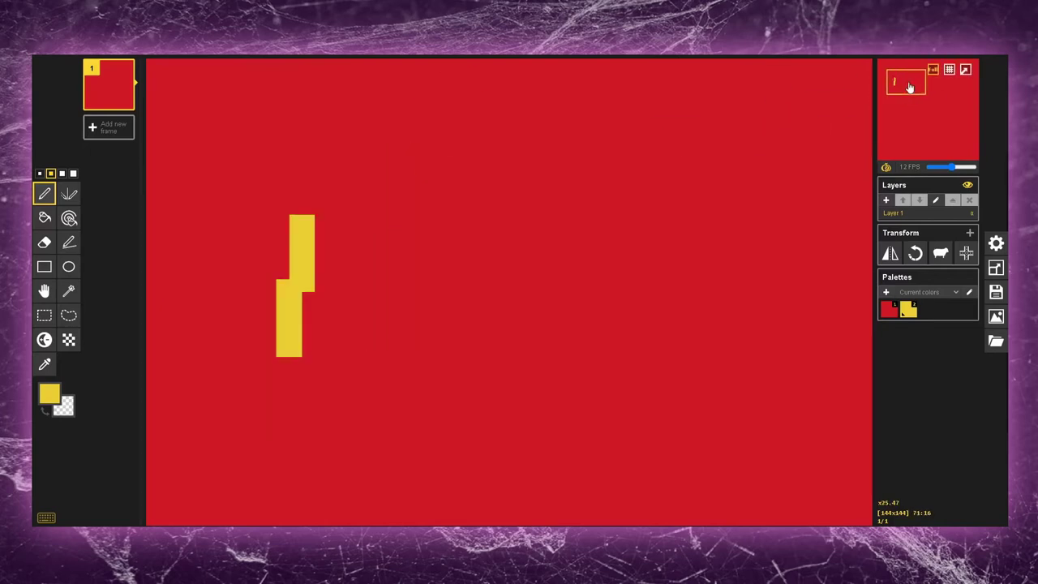
drag(907, 84, 905, 76)
drag(360, 332, 370, 255)
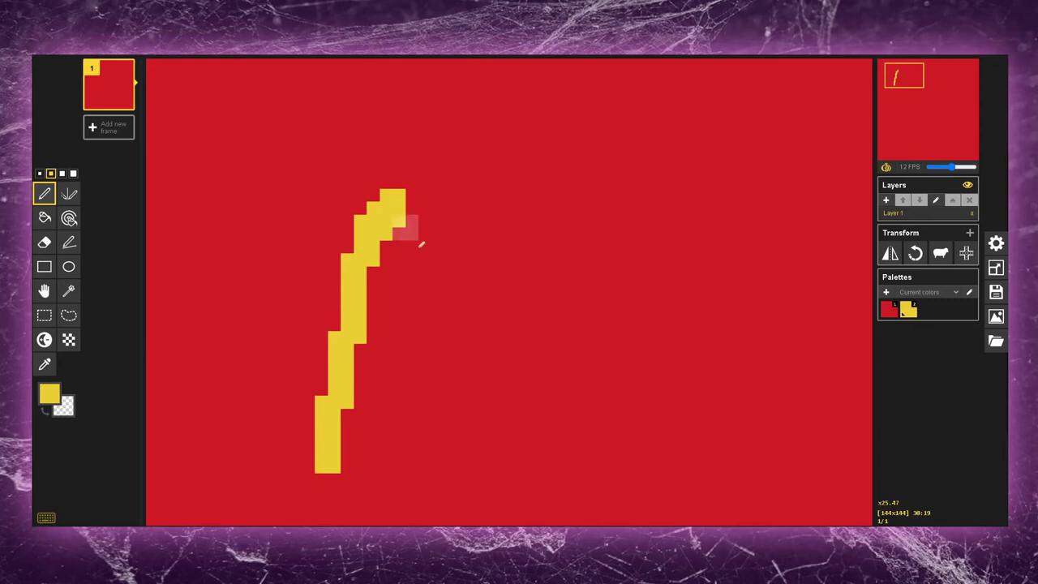
drag(396, 199, 408, 189)
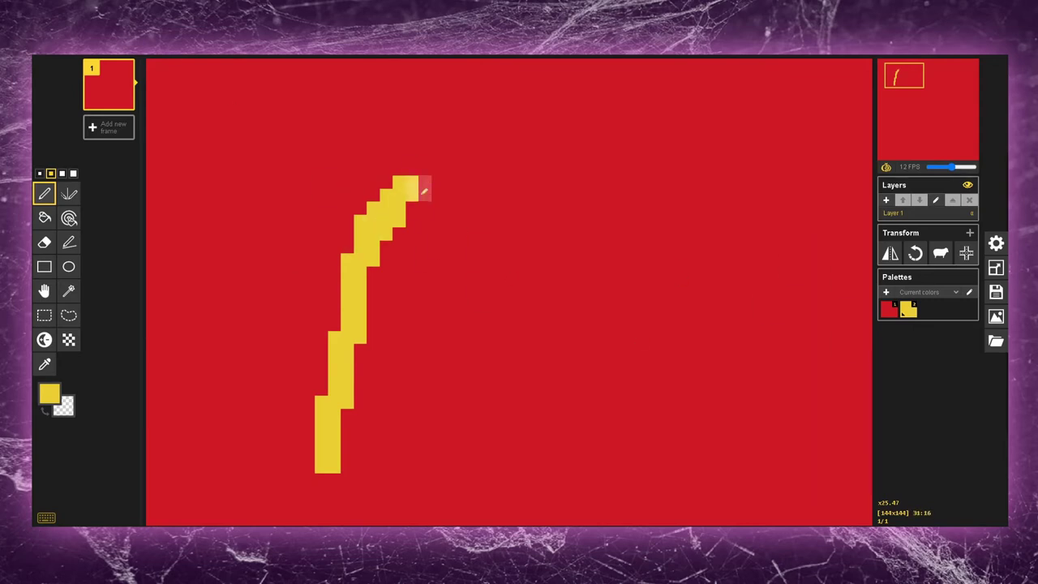
drag(447, 204, 490, 256)
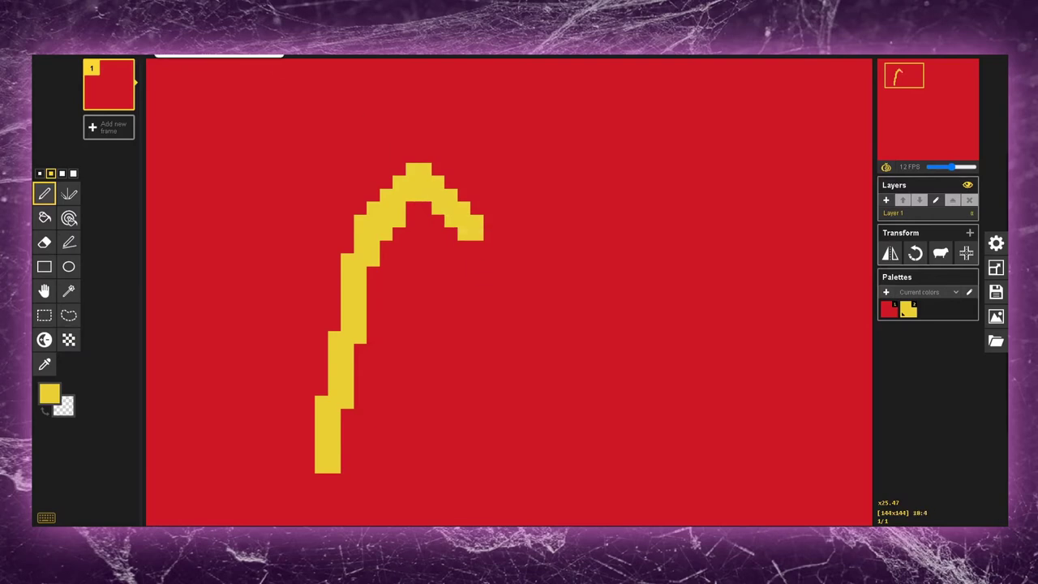
- Complete the M with a three-pixel-wide centre stem and a matching right arch and leg
mouse_move(475, 237)
mouse_down()
mouse_move(477, 412)
mouse_move(500, 412)
mouse_move(493, 230)
mouse_move(491, 403)
mouse_up()
key(ctrl+z)
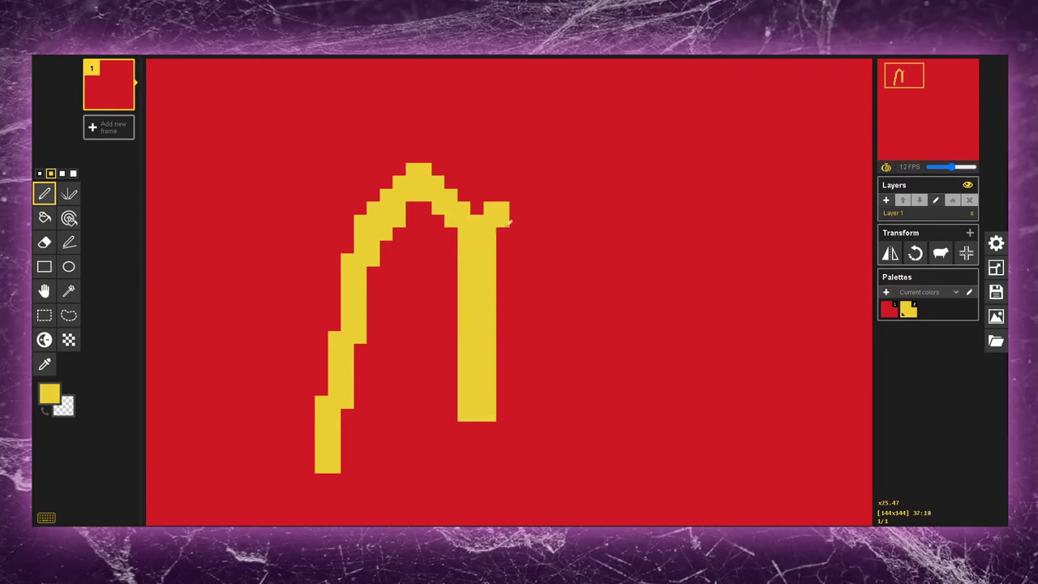
mouse_move(522, 207)
mouse_down()
mouse_move(549, 178)
mouse_move(572, 204)
mouse_up()
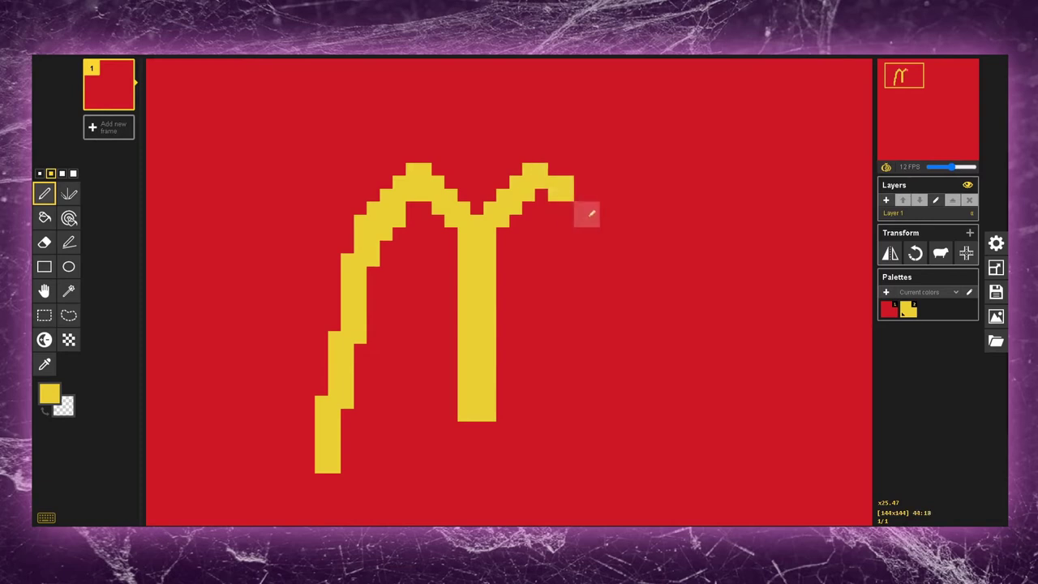
scroll(436, 218, down, 6)
scroll(397, 186, up, 2)
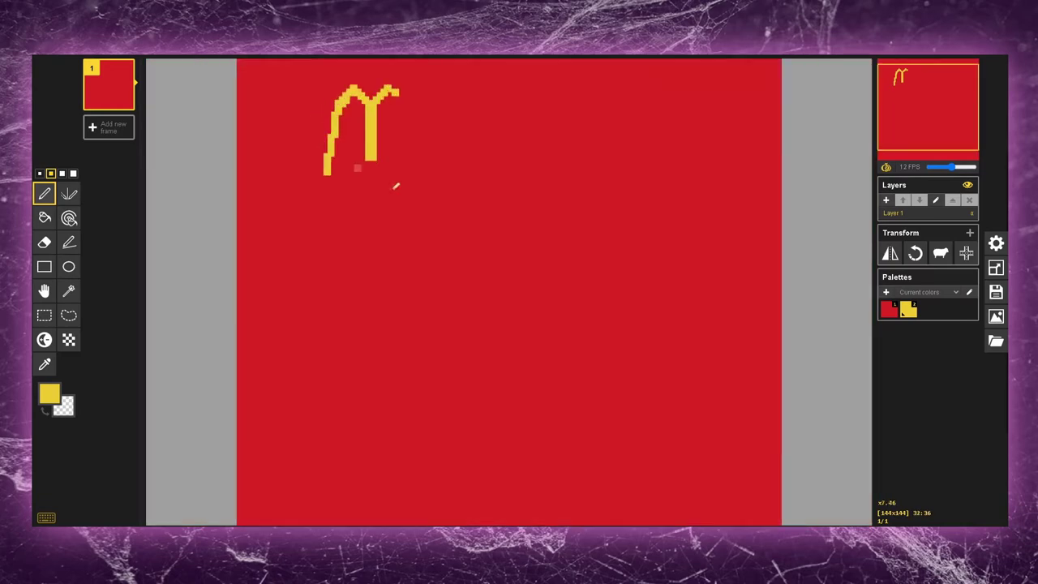
scroll(478, 169, up, 3)
drag(893, 102, 893, 84)
scroll(282, 260, up, 3)
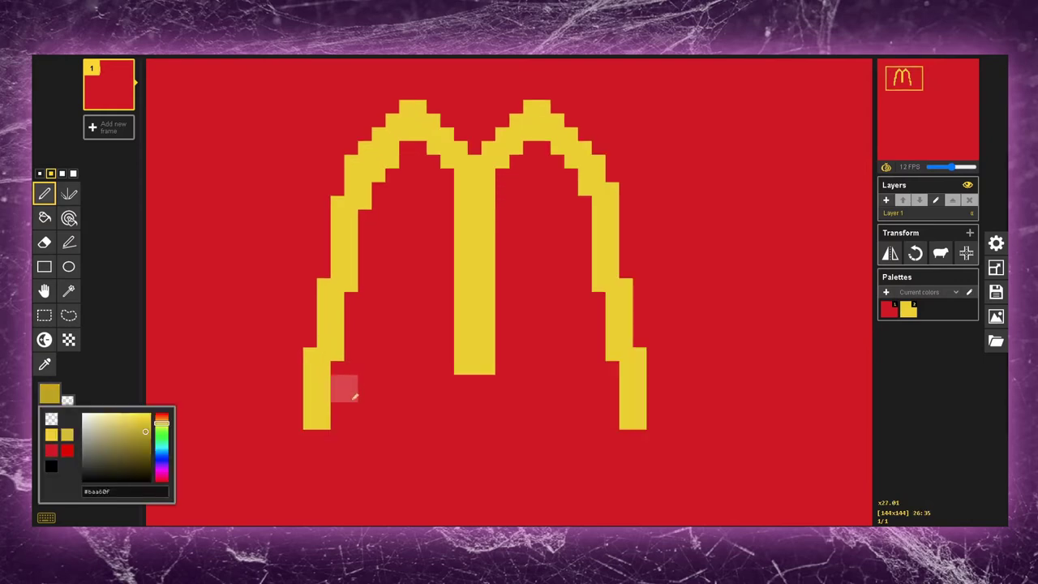
- Shade the inner edge of the left arch and the centre stem's left side with a two-pixel darker yellow
click(343, 415)
click(344, 389)
click(344, 368)
click(49, 393)
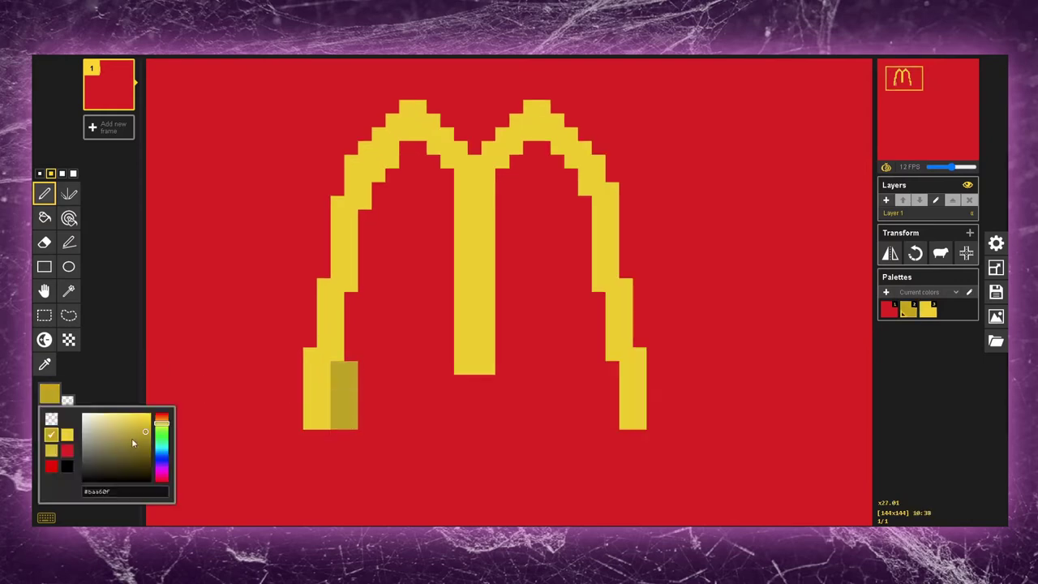
drag(163, 426, 165, 430)
click(357, 372)
click(361, 348)
click(367, 320)
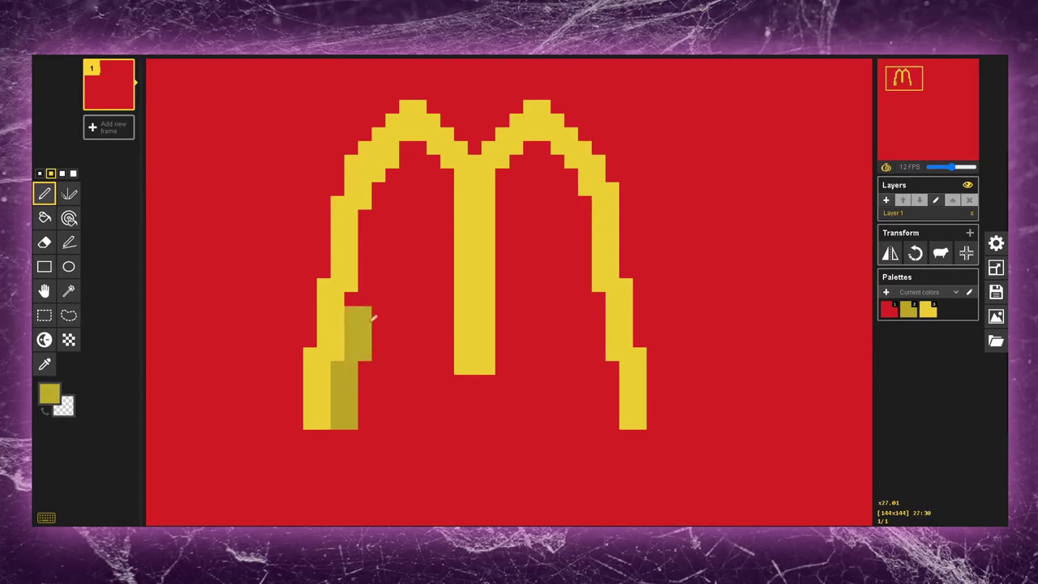
mouse_move(373, 317)
mouse_down()
mouse_move(380, 234)
mouse_move(426, 164)
mouse_move(446, 181)
mouse_move(447, 360)
mouse_up()
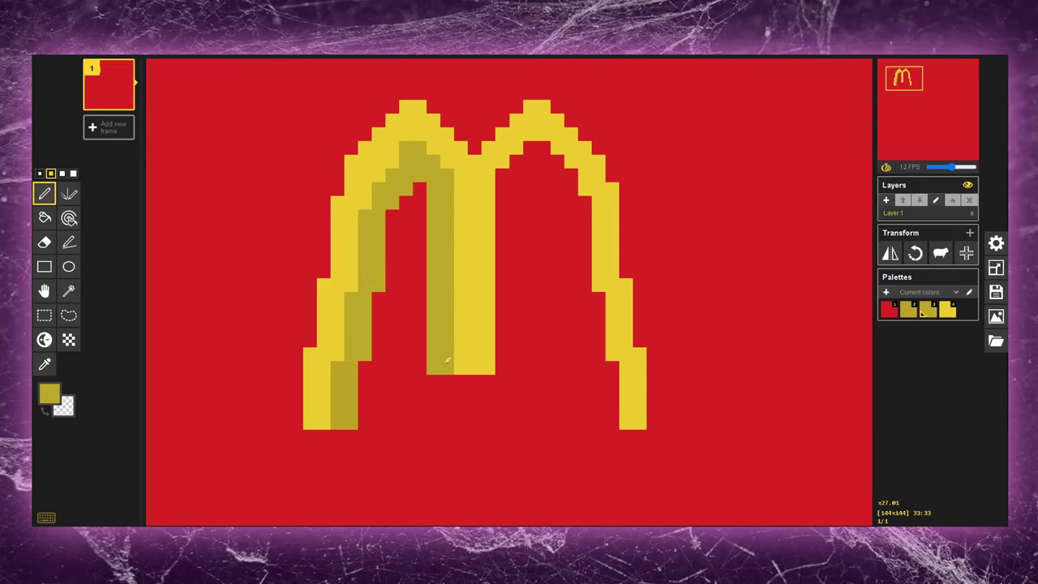
- Undo the darker yellow shading on the M
scroll(430, 289, down, 5)
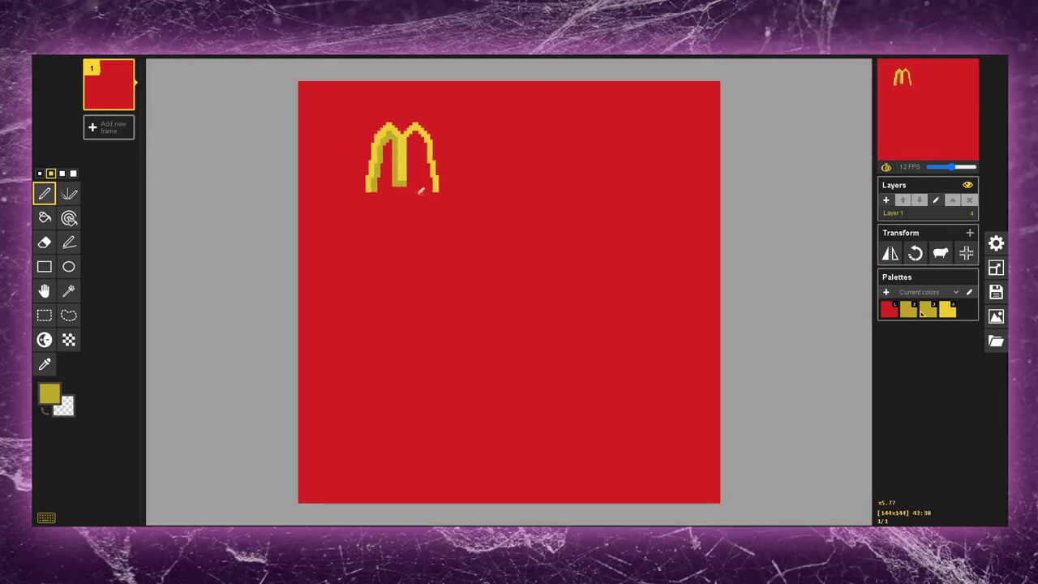
scroll(404, 192, up, 4)
key(ctrl+z)
mouse_move(902, 93)
mouse_down()
mouse_move(878, 85)
mouse_move(880, 74)
mouse_up()
key(ctrl+z)
key(ctrl+z)
key(ctrl+z)
key(ctrl+z)
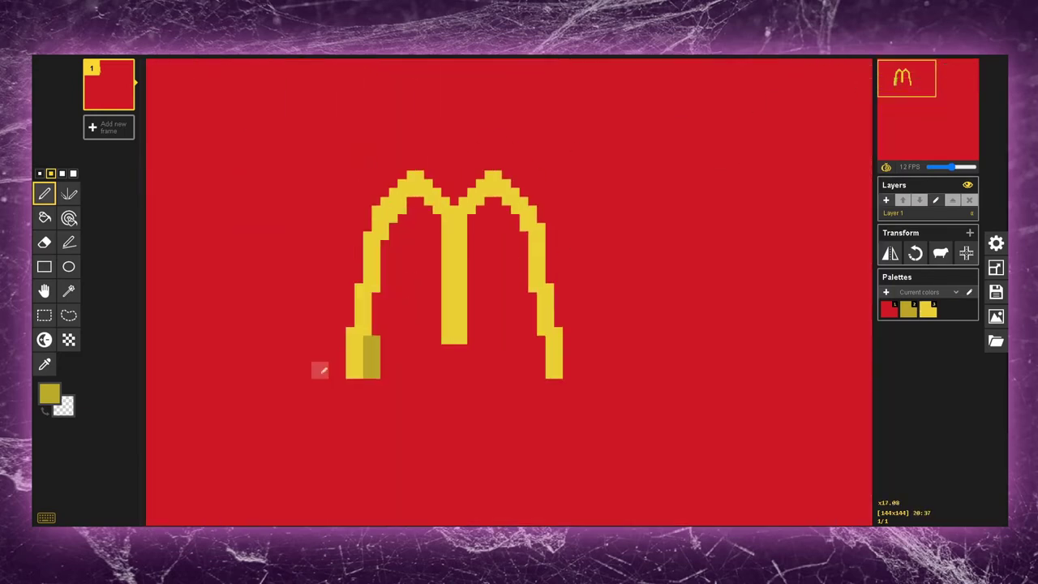
- Paint a one-pixel darker red shadow along the inner edge of the left leg's two lower segments
click(46, 393)
click(51, 466)
click(50, 393)
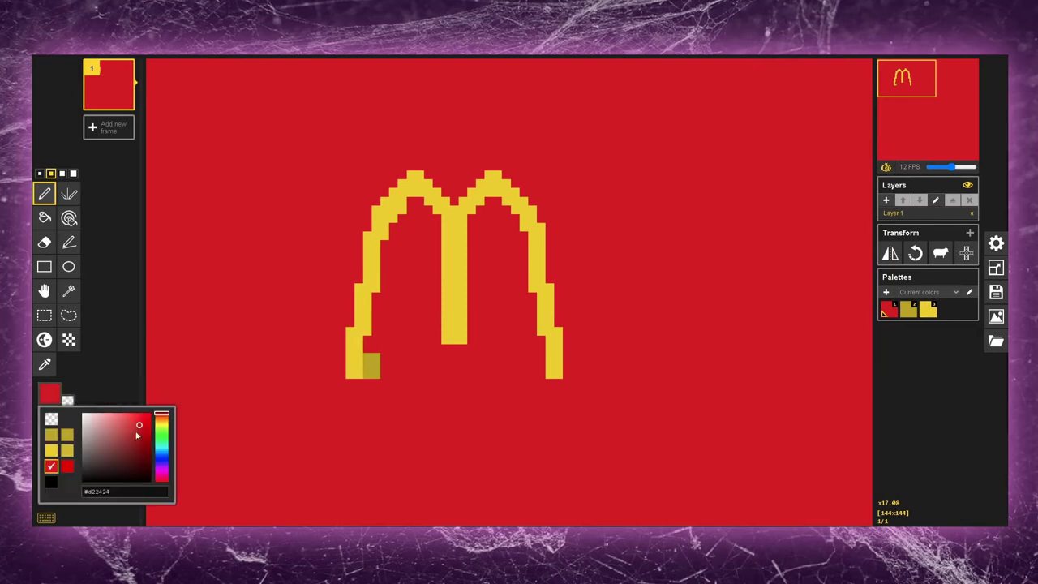
click(138, 434)
drag(379, 312, 381, 411)
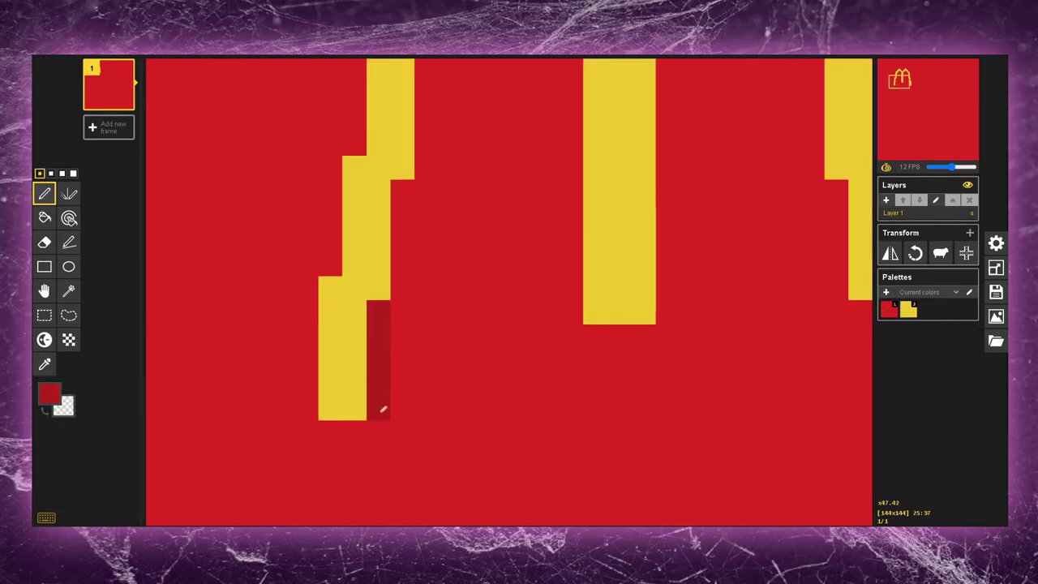
drag(402, 192, 403, 291)
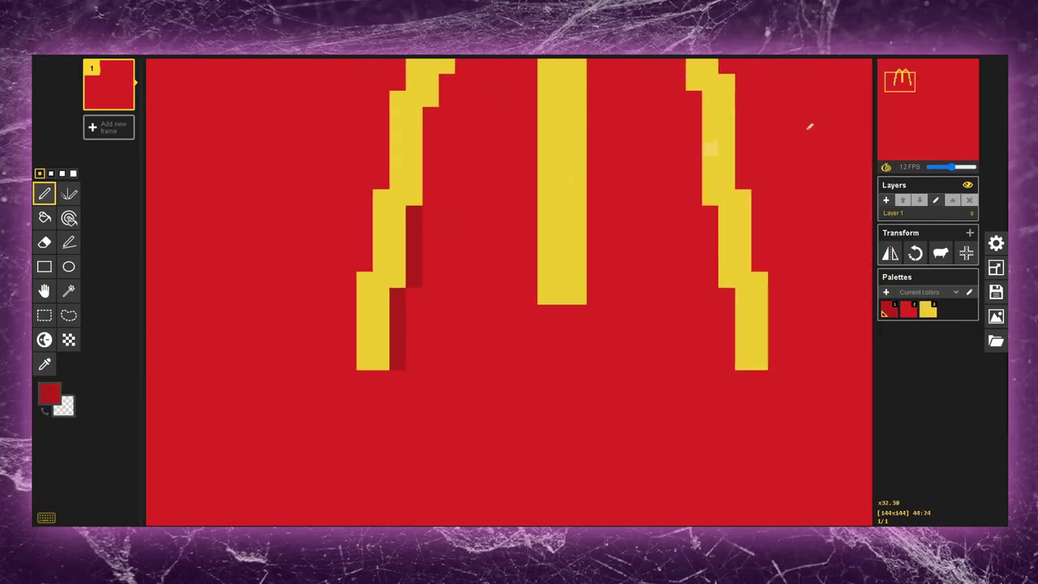
- Add the dark red shadow inside the left arch and along the right and lower edges of the centre stem
drag(900, 81, 898, 75)
mouse_move(468, 284)
mouse_down()
mouse_move(484, 332)
mouse_move(470, 322)
mouse_move(465, 361)
mouse_up()
key(ctrl+z)
mouse_move(633, 233)
mouse_down()
mouse_move(636, 460)
mouse_move(606, 488)
mouse_move(592, 481)
mouse_move(630, 463)
mouse_up()
mouse_move(500, 266)
mouse_down()
mouse_move(502, 235)
mouse_move(526, 203)
mouse_move(550, 214)
mouse_move(566, 256)
mouse_up()
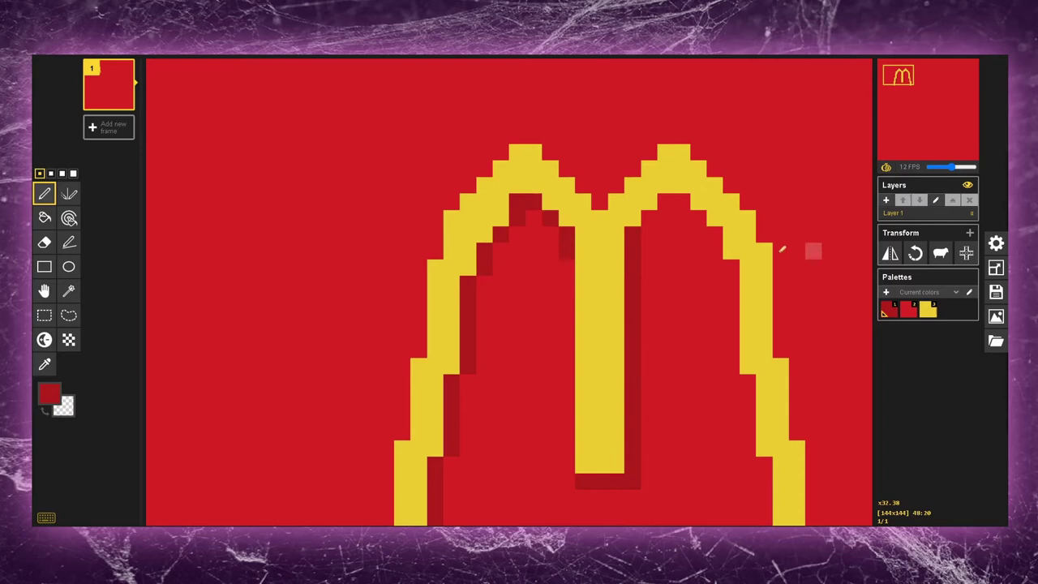
- Add the dark red shadow inside the right arch and down its outer edge
scroll(782, 249, down, 2)
drag(443, 178, 503, 204)
scroll(496, 199, down, 5)
scroll(449, 185, up, 6)
drag(913, 88, 910, 83)
mouse_move(527, 202)
mouse_down()
mouse_move(524, 237)
mouse_move(684, 232)
mouse_move(643, 284)
mouse_move(648, 237)
mouse_move(722, 311)
mouse_move(713, 231)
mouse_up()
- Try darkening the red background beside the M with the Lighten tool and undo the result
click(43, 338)
key(ctrl+z)
key(ctrl+z)
key(ctrl+z)
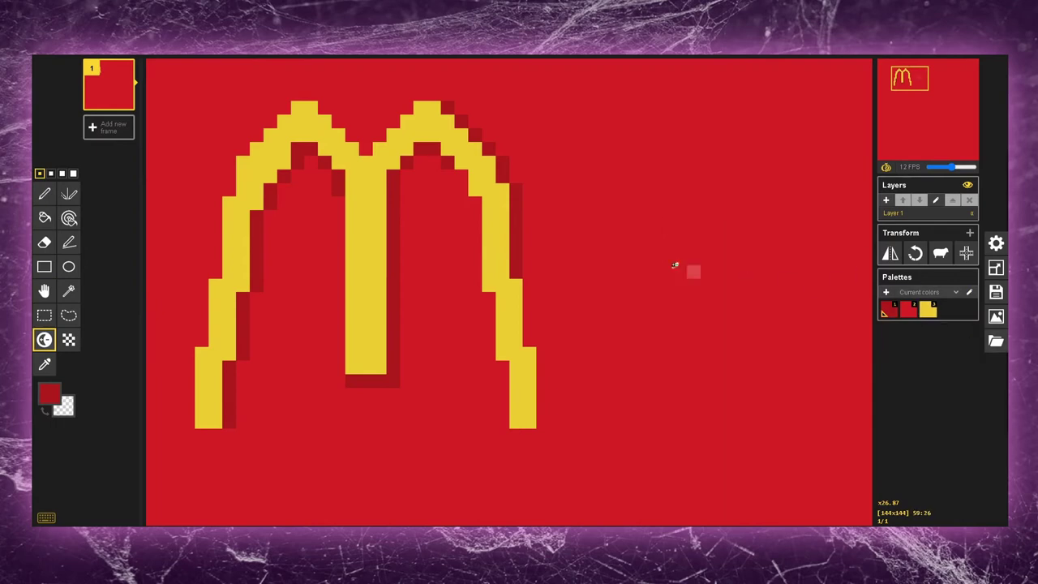
drag(653, 255, 610, 252)
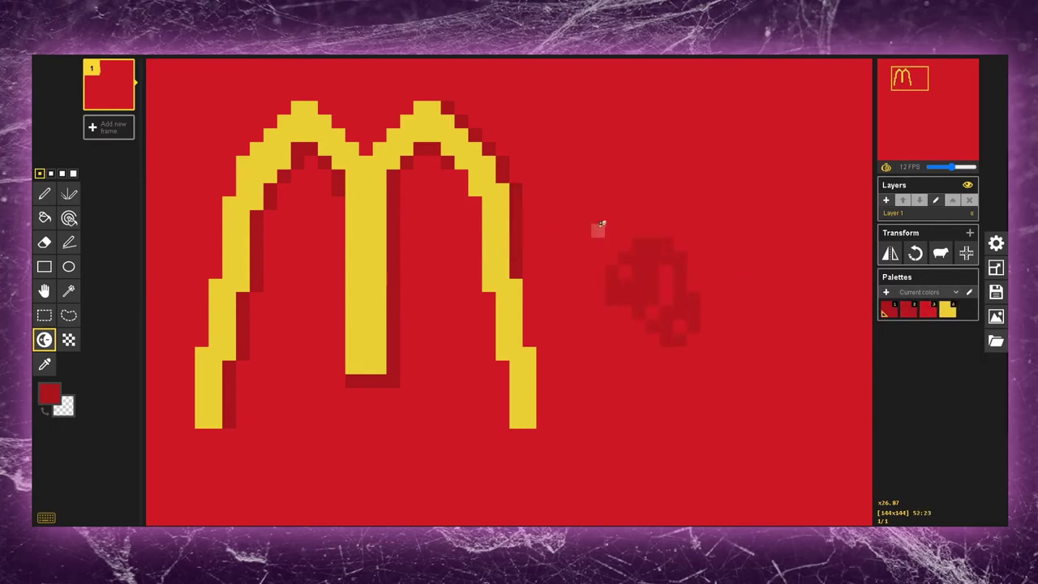
key(ctrl+z)
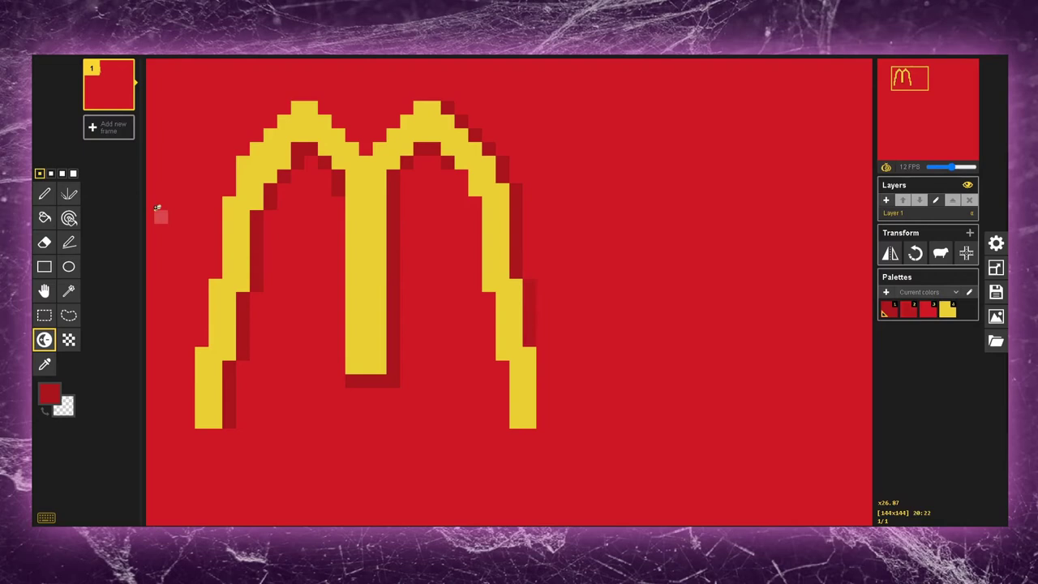
- Finish the dark red shadow down the right leg's outer edge and beneath both feet of the M
click(44, 193)
mouse_move(532, 281)
mouse_down()
mouse_move(533, 344)
mouse_move(547, 352)
mouse_move(549, 412)
mouse_move(533, 432)
mouse_up()
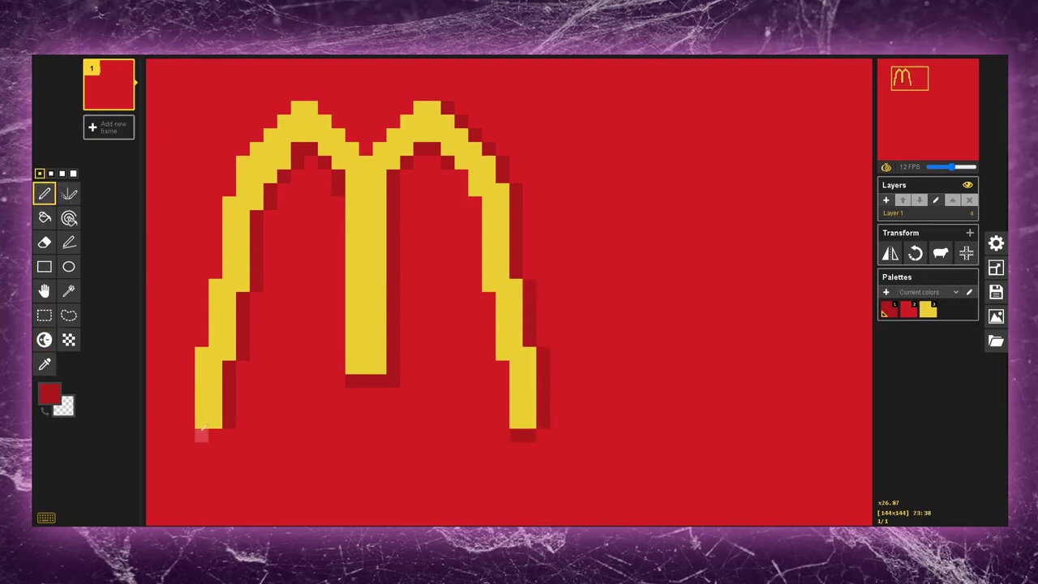
scroll(324, 340, down, 5)
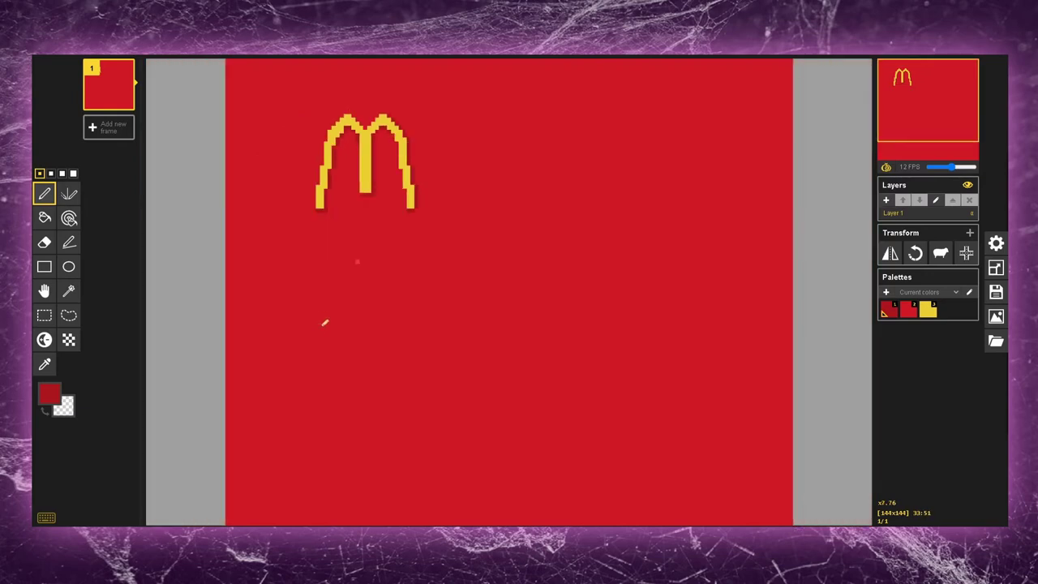
scroll(325, 323, up, 3)
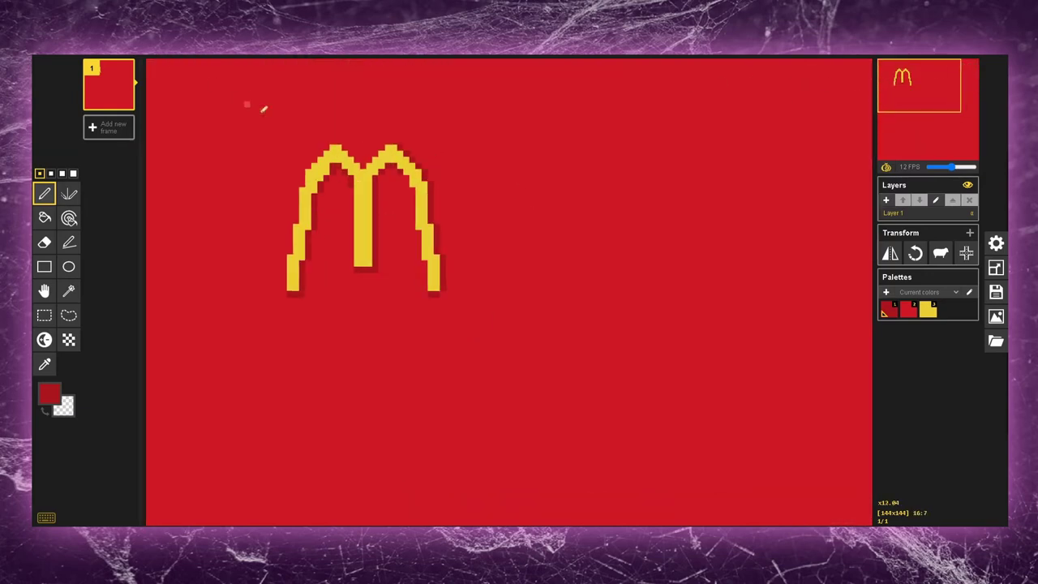
scroll(259, 106, up, 1)
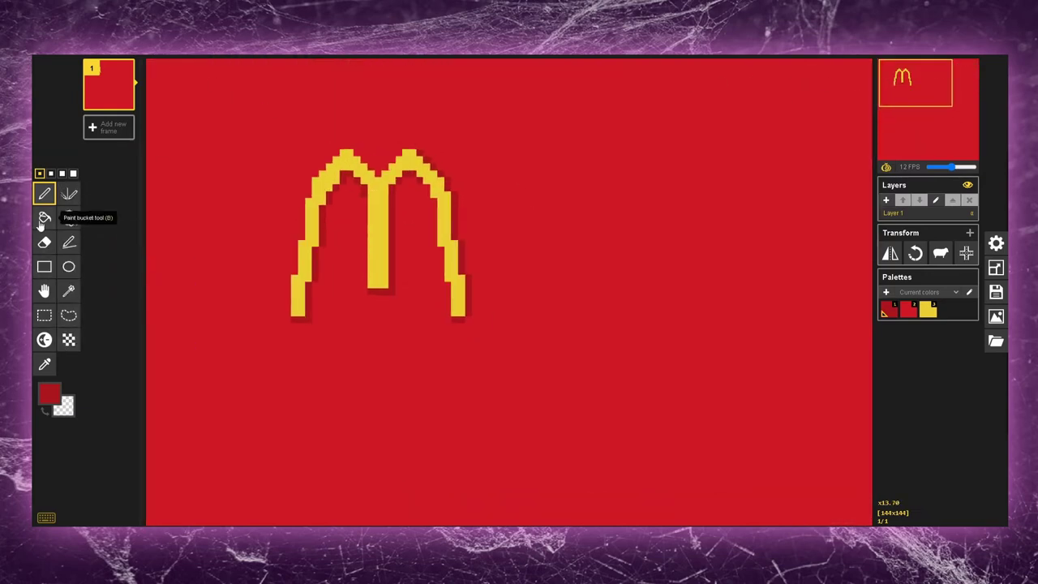
- Select the right half of the M and move its content one pixel to the right
click(44, 315)
drag(527, 101, 386, 362)
shift+drag(430, 270, 439, 270)
click(666, 274)
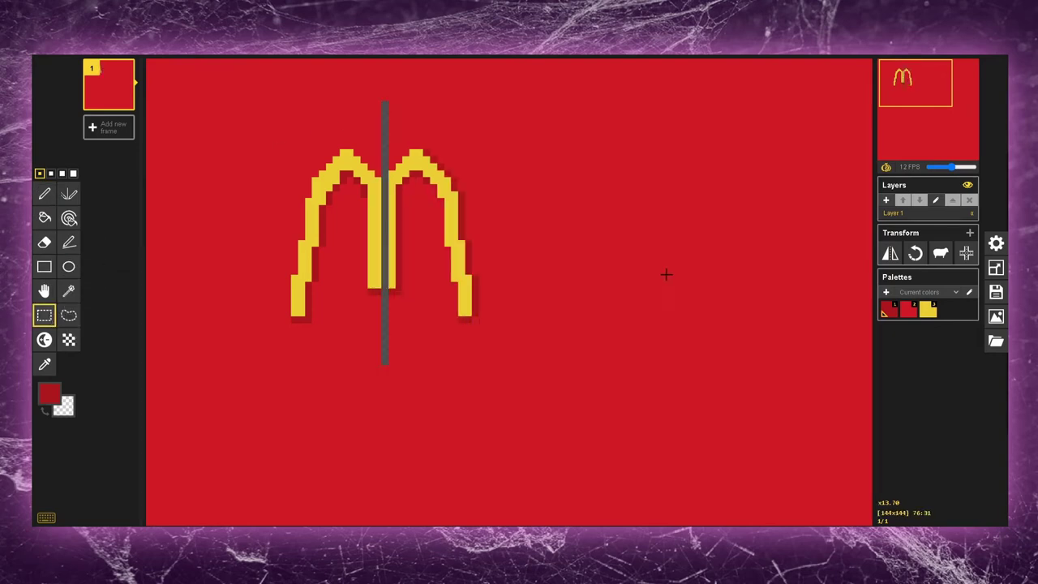
scroll(455, 288, up, 2)
scroll(446, 290, up, 4)
scroll(419, 252, down, 6)
scroll(413, 197, up, 6)
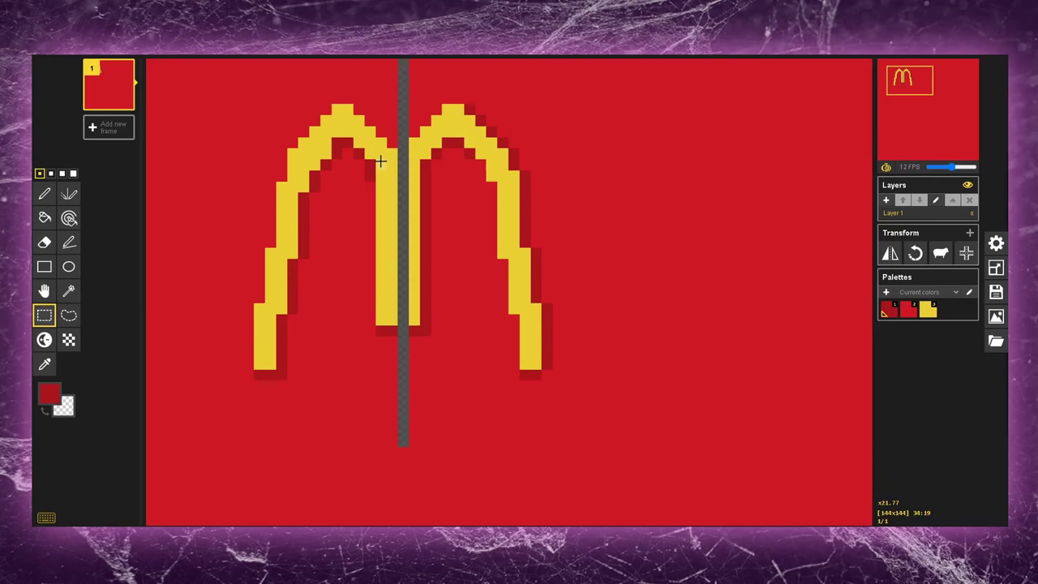
- Shift the right half of the M one more pixel to the right to widen the central gap
drag(672, 91, 426, 459)
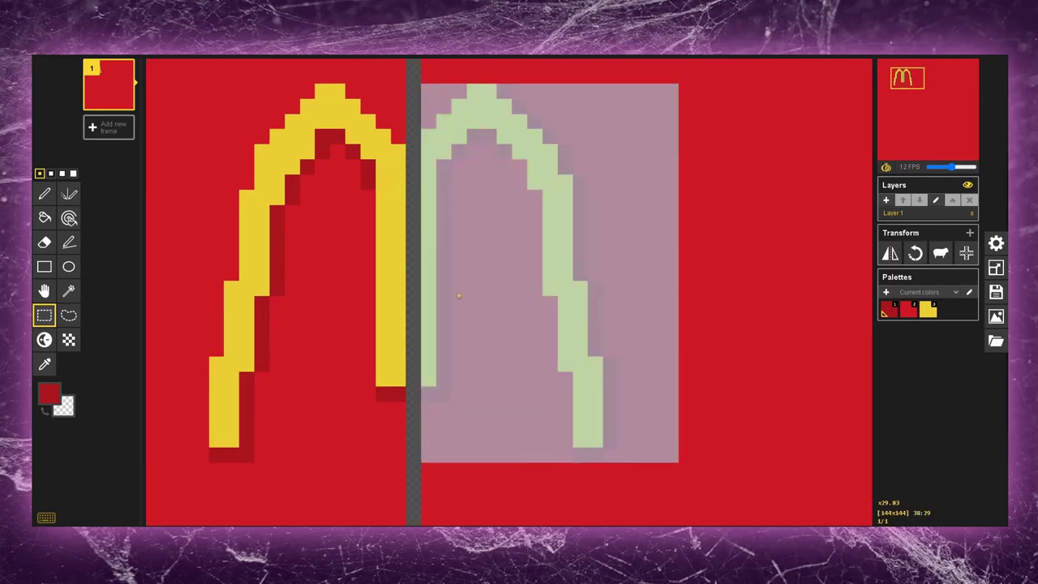
key(Delete)
shift+drag(495, 274, 498, 273)
click(408, 406)
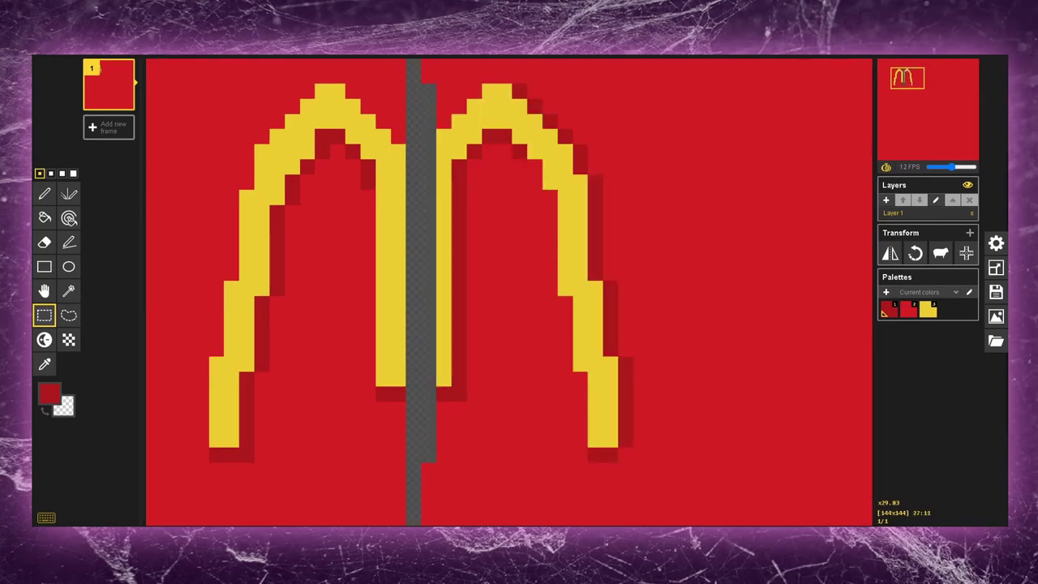
- Cut one pixel off the outer bottom corner of both of the M's feet and fill the cut corners with dark red shadow
scroll(197, 447, up, 1)
key(b)
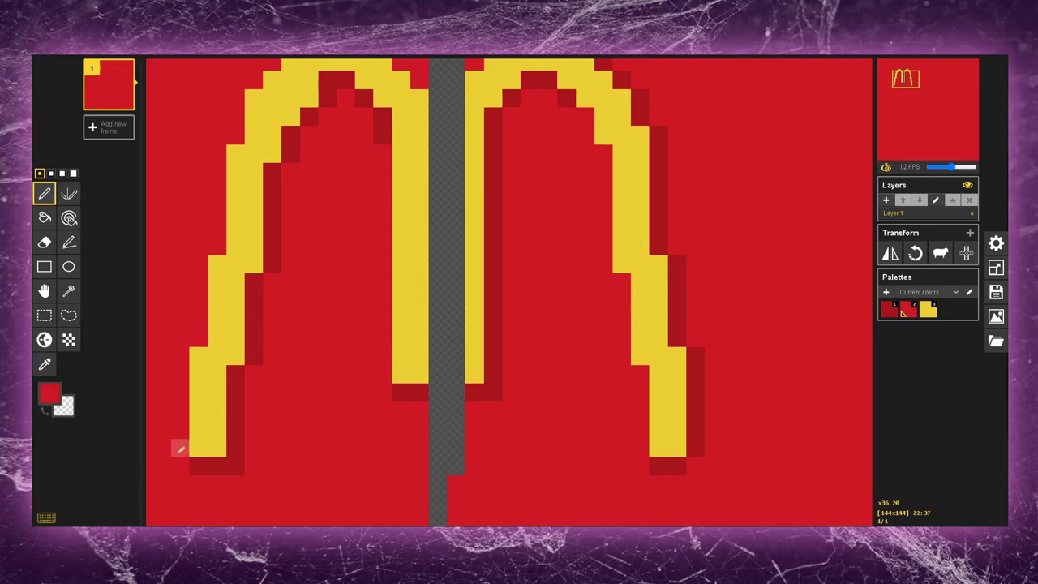
drag(178, 452, 197, 463)
drag(695, 449, 677, 466)
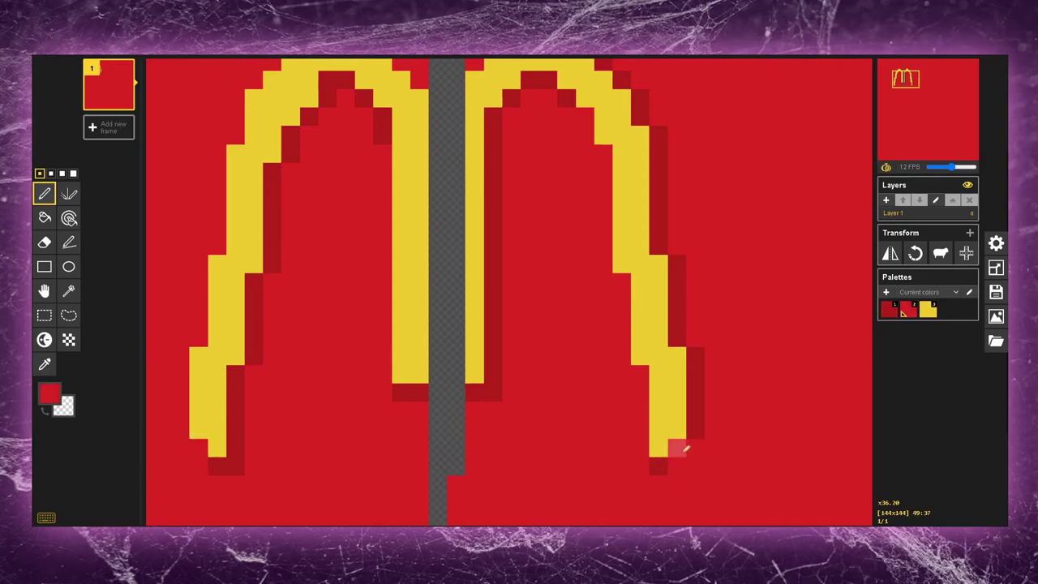
scroll(685, 448, down, 1)
scroll(381, 404, down, 1)
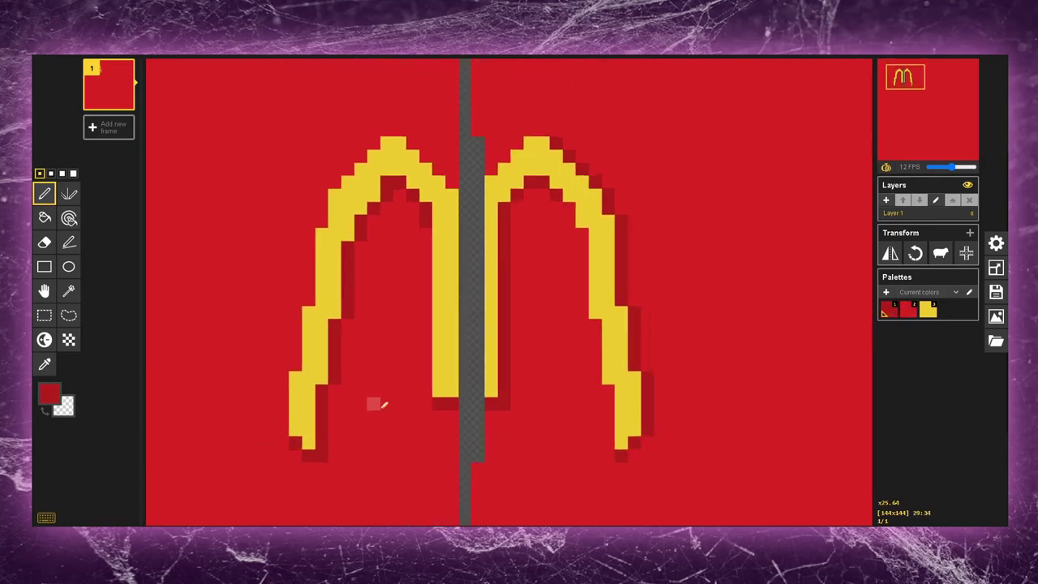
- Fill the gap between the two arches with yellow to form one solid central stem
scroll(385, 405, down, 4)
scroll(379, 381, up, 3)
mouse_move(913, 94)
mouse_down()
mouse_move(911, 104)
mouse_move(905, 77)
mouse_up()
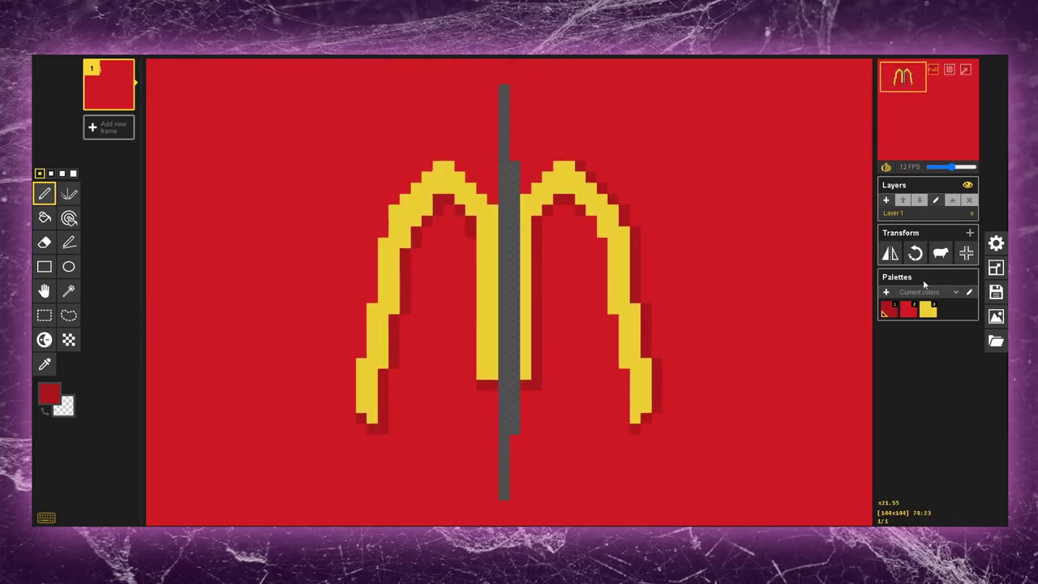
click(927, 308)
scroll(513, 328, up, 2)
drag(516, 162, 517, 370)
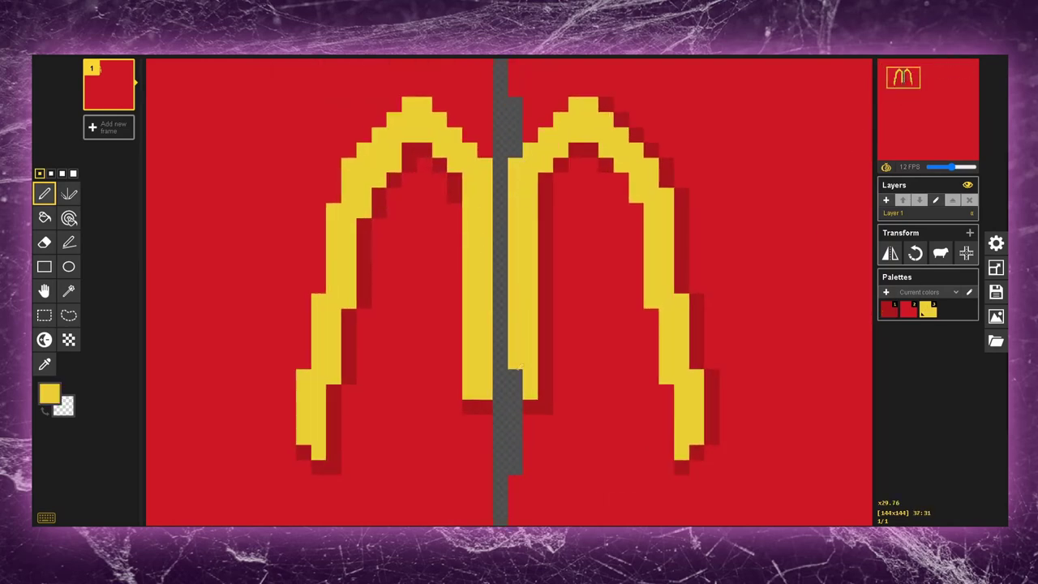
drag(500, 195, 501, 377)
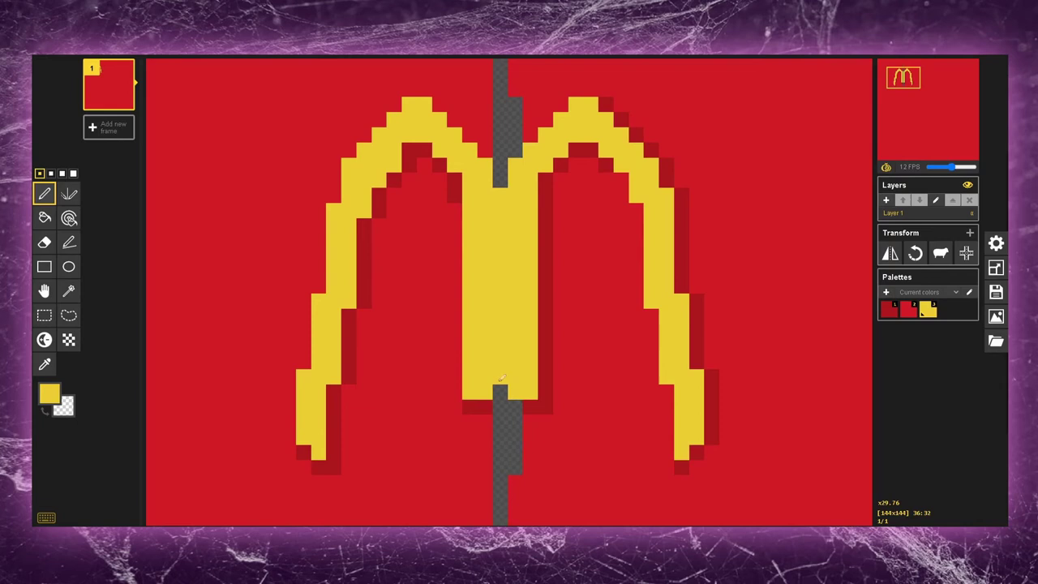
- Carve the M's central stem with background red into a stepped taper ending in a one-pixel-wide tip
scroll(502, 377, down, 6)
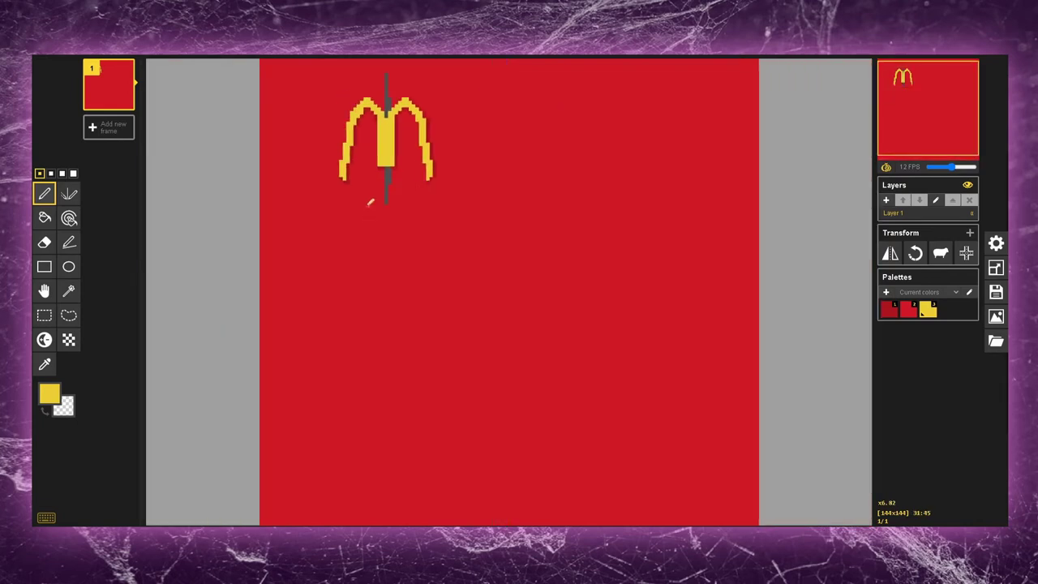
scroll(370, 203, up, 5)
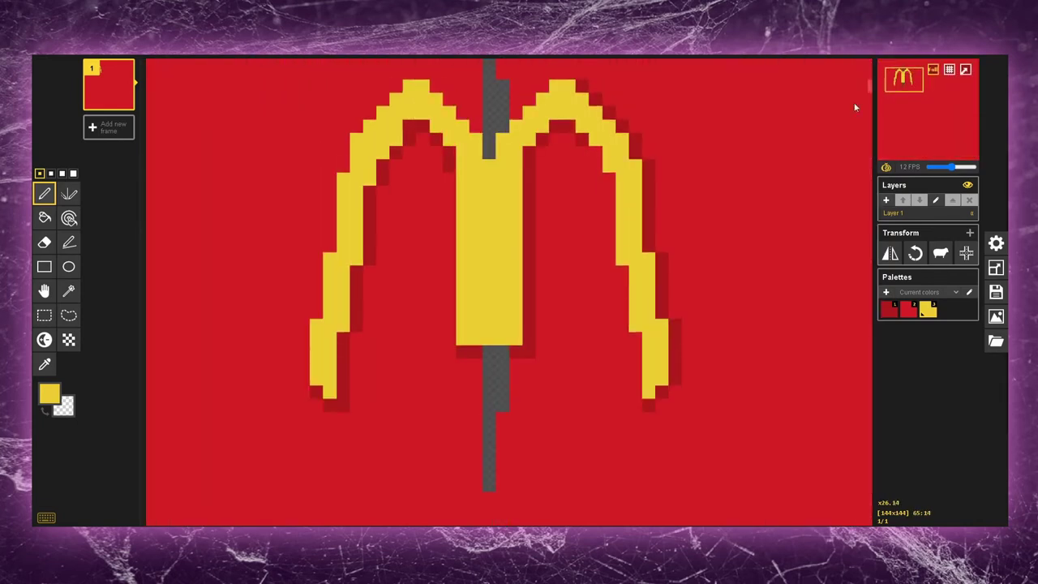
click(69, 194)
click(909, 309)
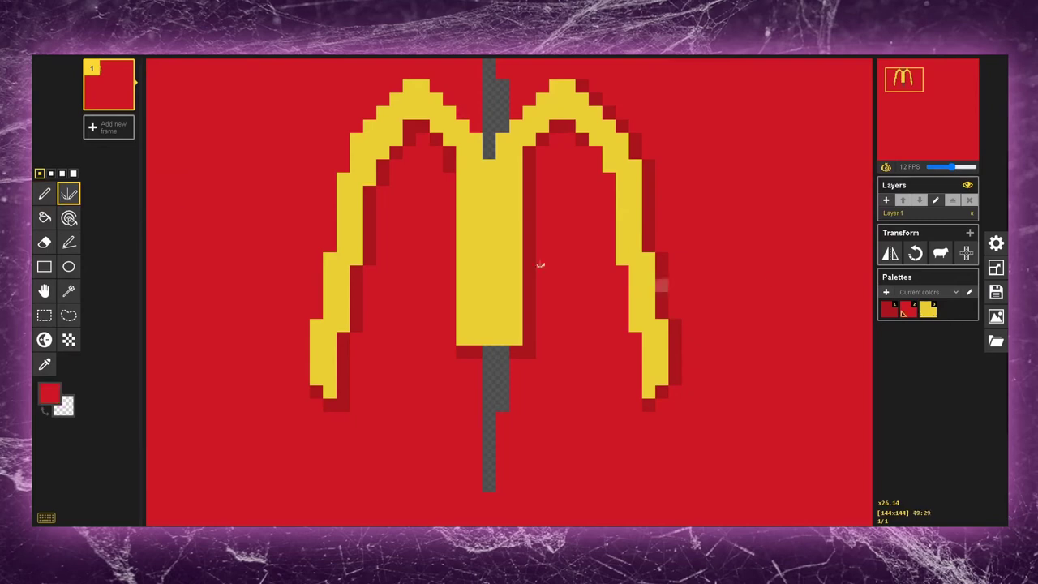
click(44, 194)
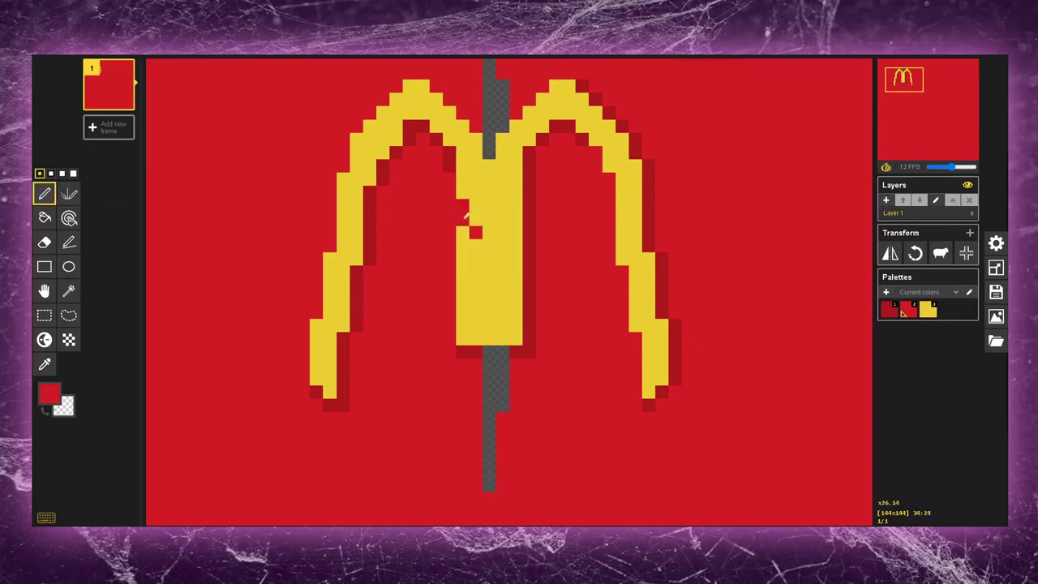
mouse_move(466, 212)
mouse_down()
mouse_move(464, 251)
mouse_move(476, 276)
mouse_up()
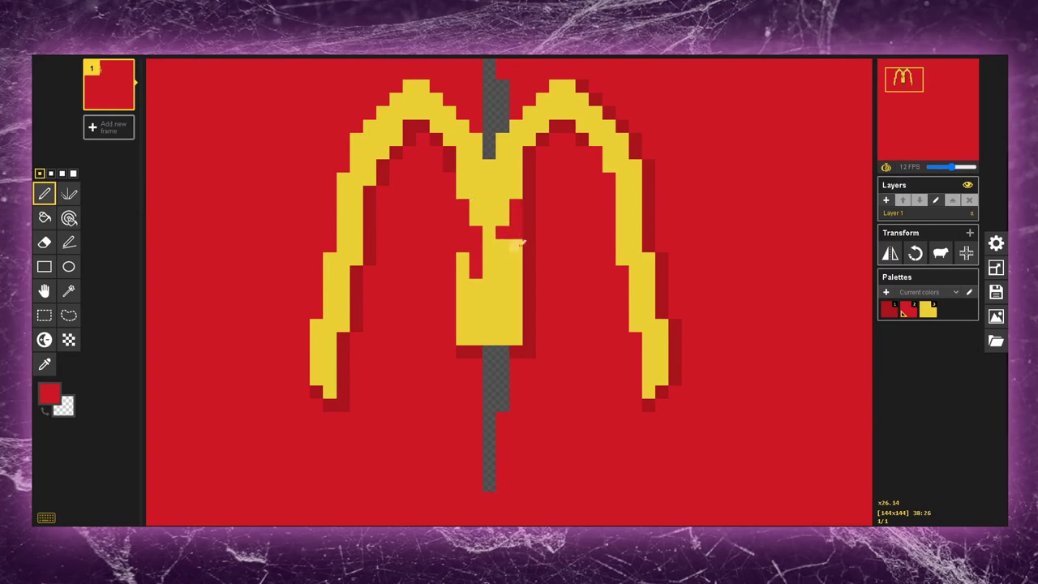
mouse_move(520, 241)
mouse_down()
mouse_move(495, 311)
mouse_move(468, 268)
mouse_move(475, 260)
mouse_move(470, 339)
mouse_move(497, 330)
mouse_move(514, 283)
mouse_up()
mouse_move(462, 351)
mouse_down()
mouse_move(530, 297)
mouse_move(530, 206)
mouse_up()
- Add dark red shadow pixels under the stem's steps and along both sides of its narrow tip
scroll(528, 232, down, 5)
scroll(488, 232, up, 2)
drag(916, 100, 910, 85)
scroll(312, 242, up, 5)
scroll(519, 235, down, 5)
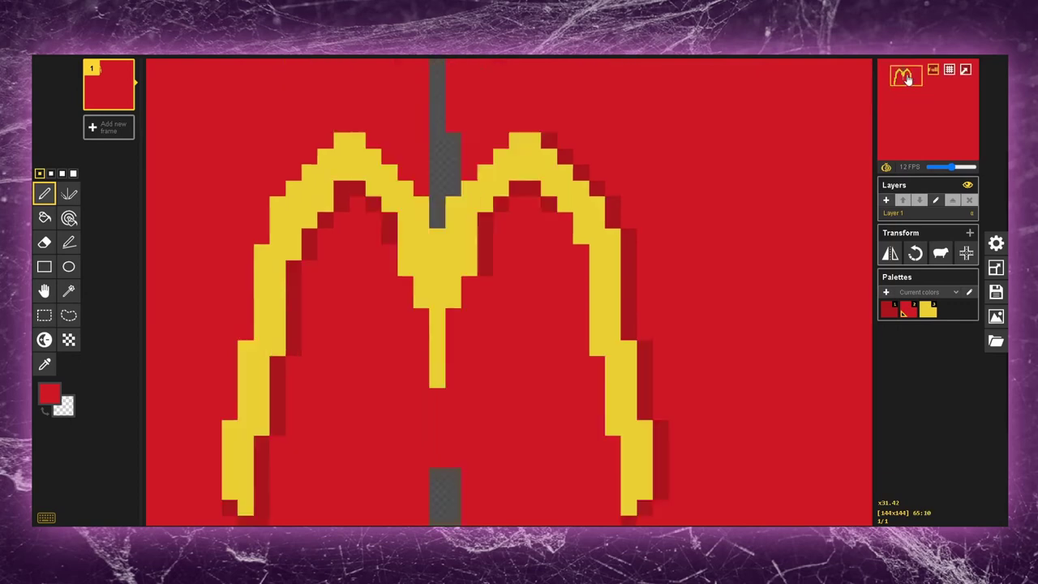
scroll(532, 235, up, 6)
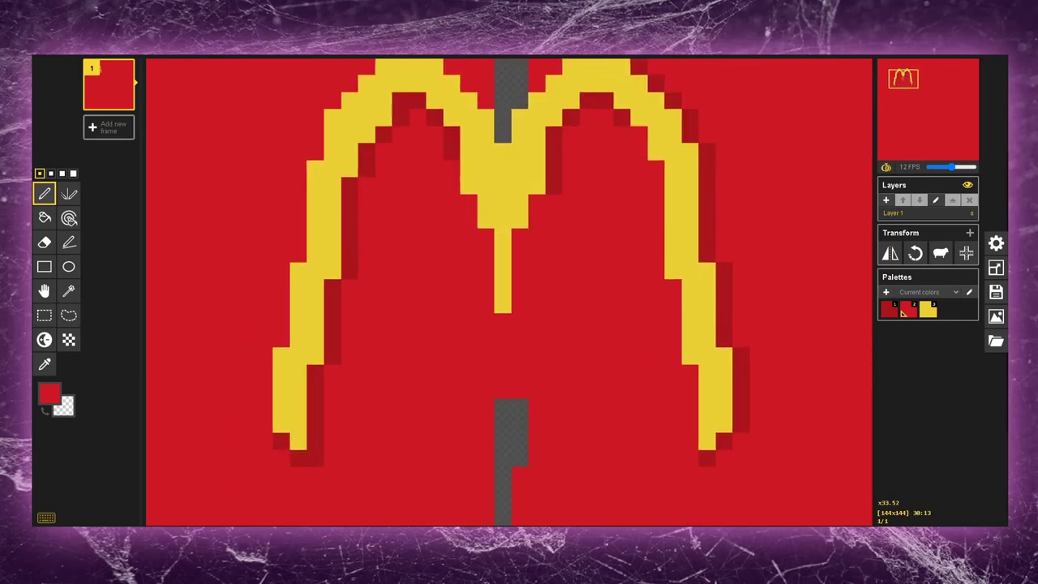
click(468, 186)
click(886, 311)
click(468, 202)
drag(485, 235, 485, 305)
click(536, 202)
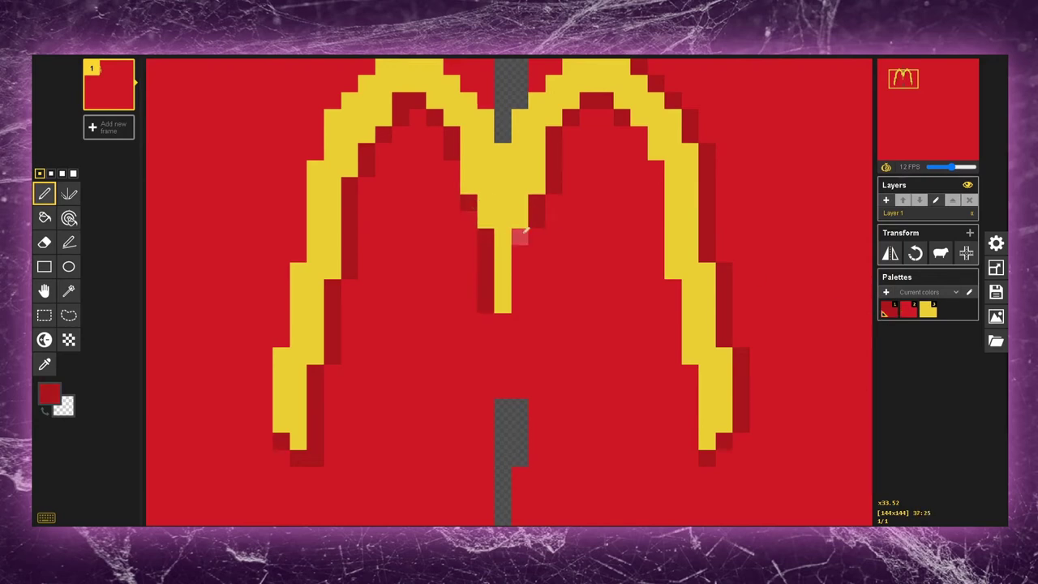
drag(519, 232, 523, 298)
- Paint over the lowest section of the M's left leg in red and extend the leg straight down in yellow
scroll(503, 316, down, 8)
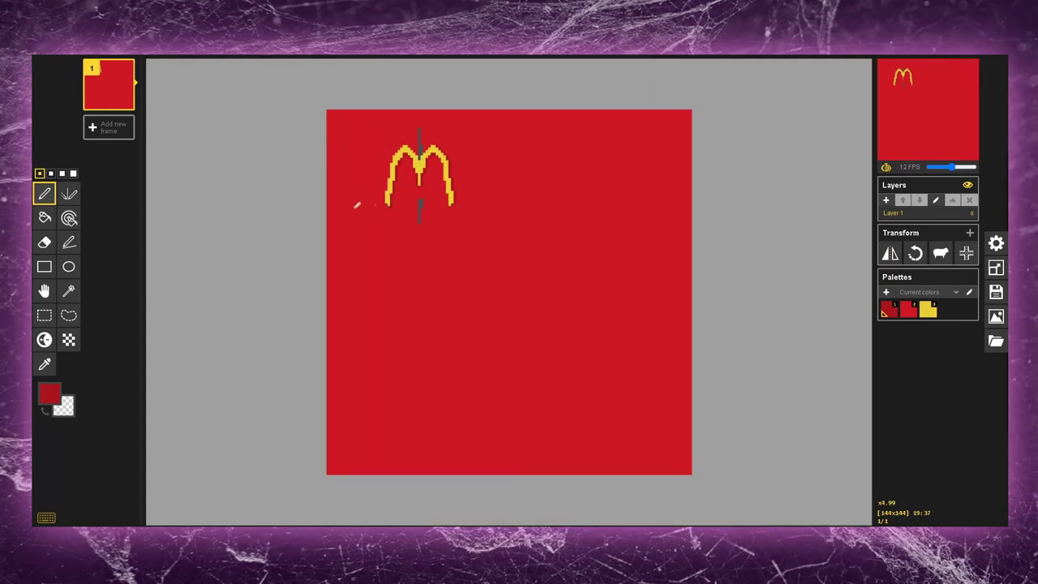
scroll(422, 166, up, 6)
click(903, 313)
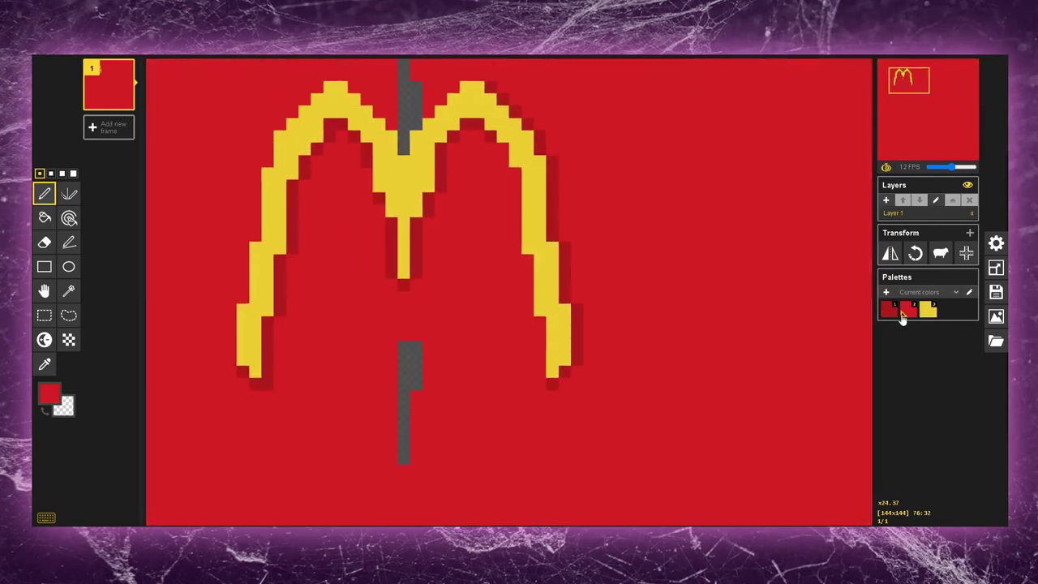
mouse_move(243, 305)
mouse_down()
mouse_move(253, 372)
mouse_move(267, 360)
mouse_move(281, 384)
mouse_up()
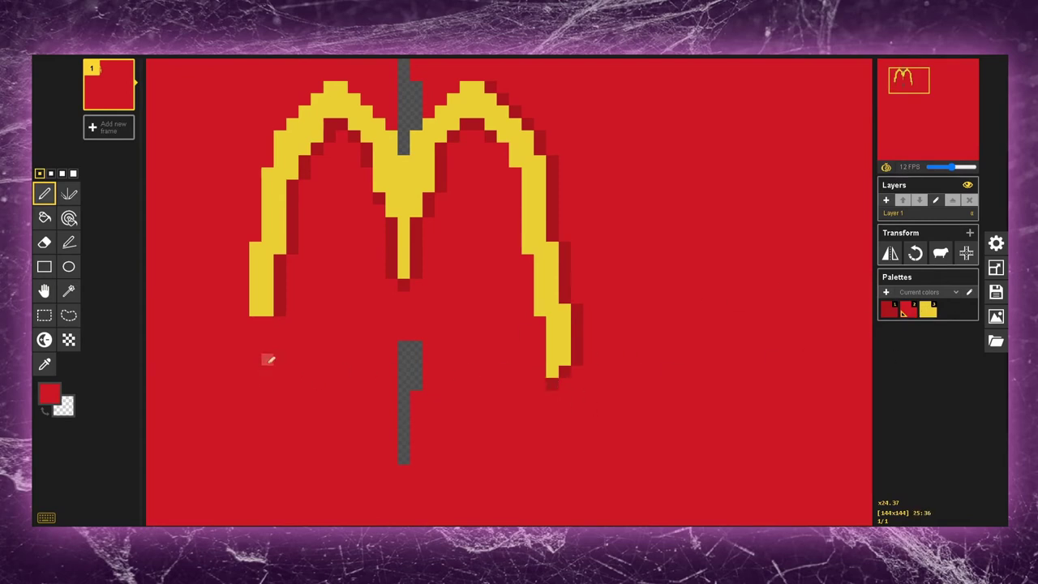
key(3)
mouse_move(261, 359)
mouse_down()
mouse_move(263, 320)
mouse_move(264, 346)
mouse_up()
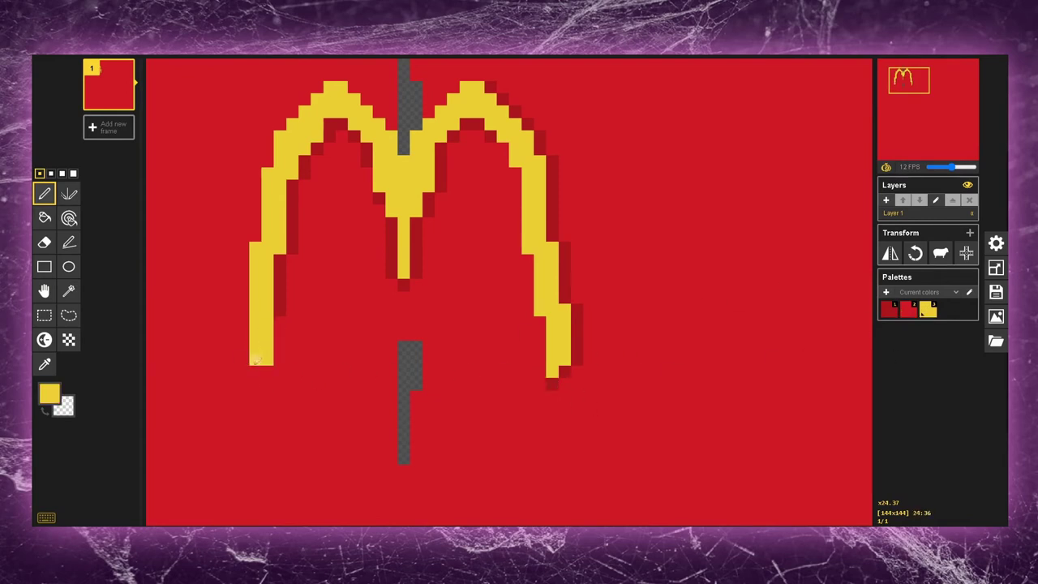
- Remove the lowest section of the M's right leg with red and redraw it as a straight yellow extension
key(2)
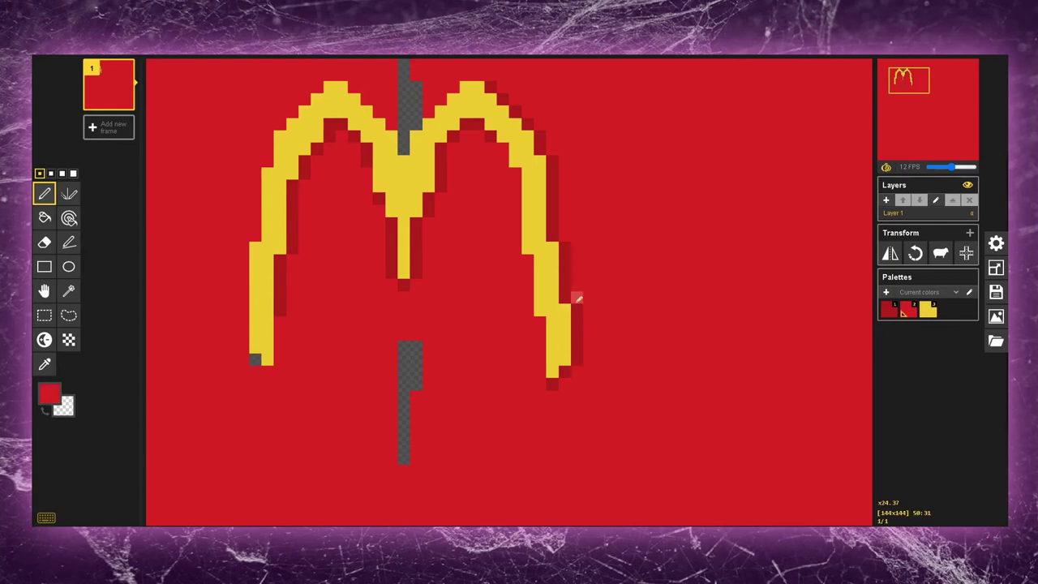
mouse_move(577, 299)
mouse_down()
mouse_move(575, 337)
mouse_move(569, 314)
mouse_move(566, 340)
mouse_move(539, 341)
mouse_up()
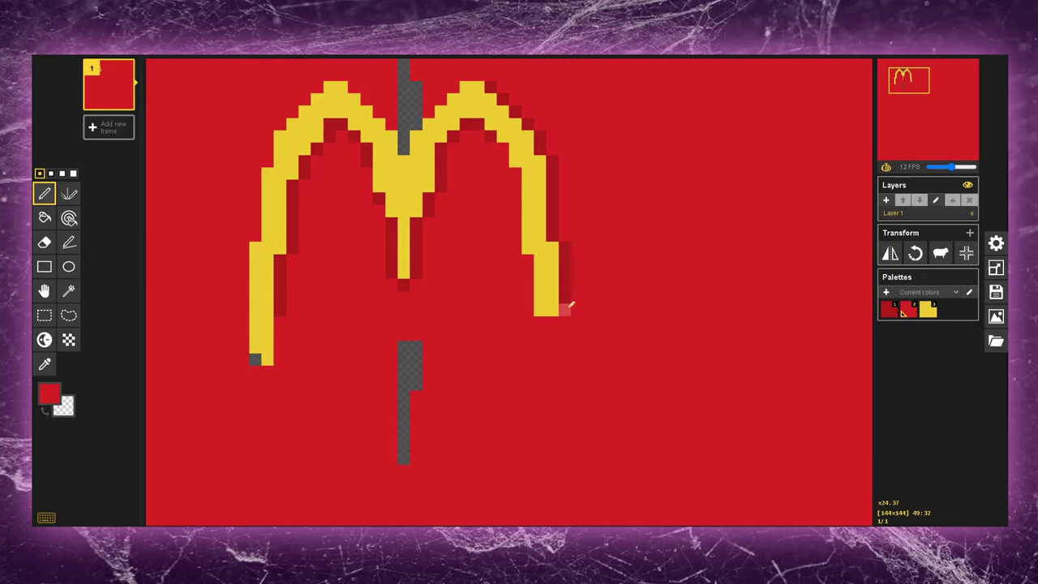
click(929, 312)
mouse_move(540, 318)
mouse_down()
mouse_move(539, 349)
mouse_move(553, 346)
mouse_move(554, 321)
mouse_up()
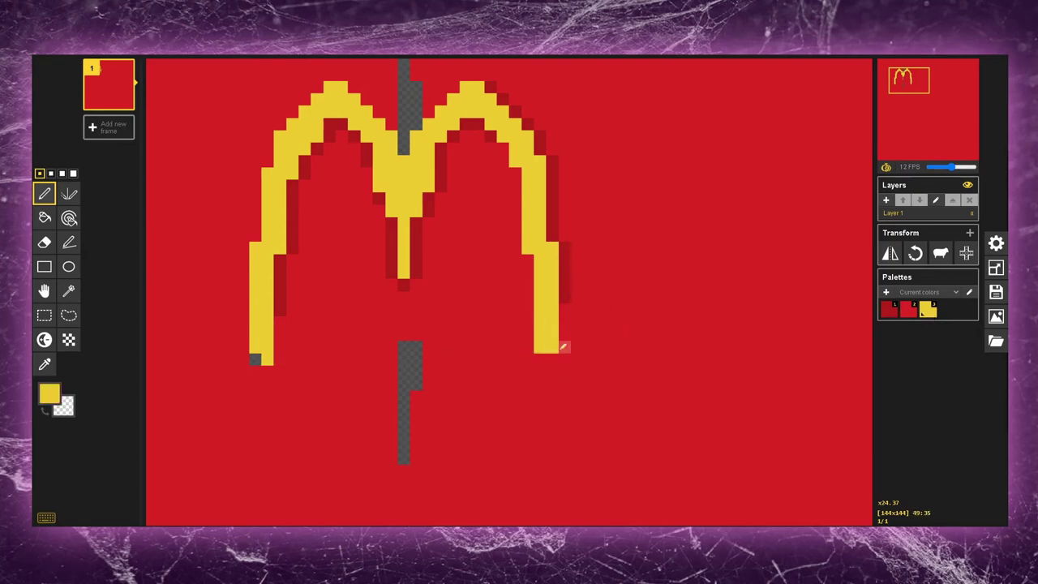
- Cover the transparent patch below the stem and the feet's outer corner pixels with red, and restore the left foot's yellow tip
click(905, 315)
click(407, 355)
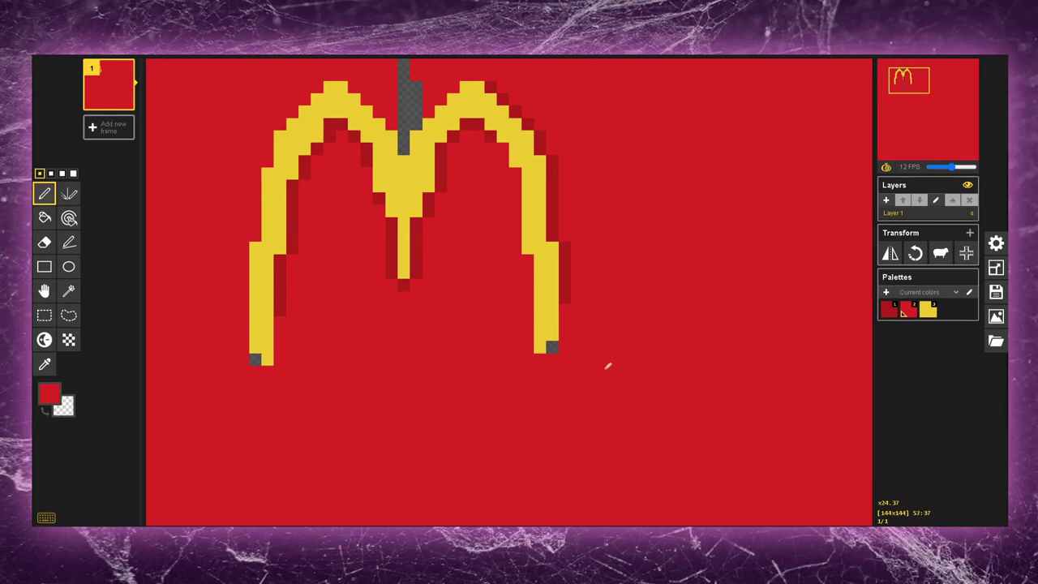
key(3)
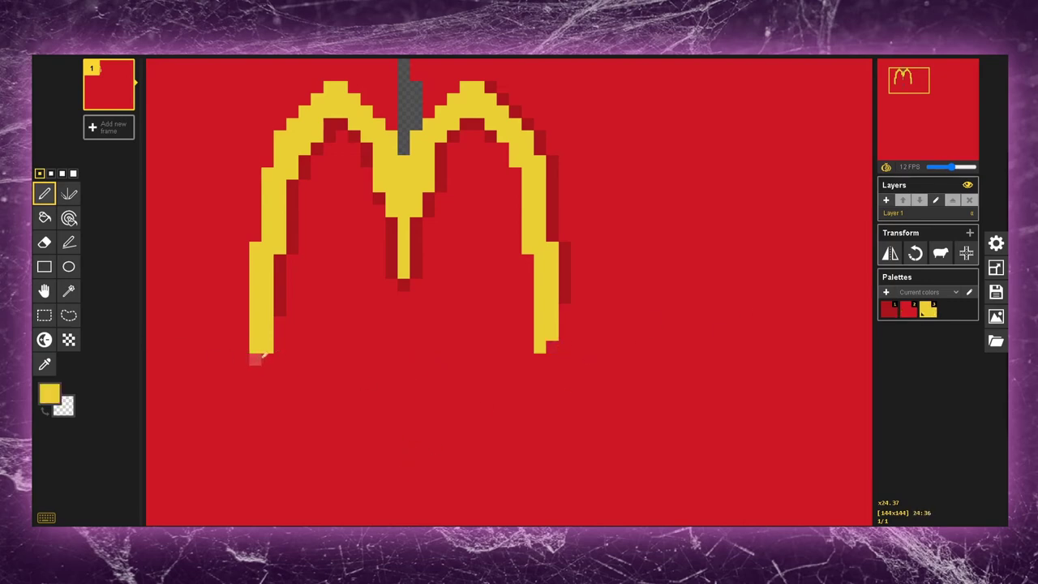
click(266, 359)
- Add dark red shadow along the right side of both lower legs and beneath their feet
key(1)
click(564, 334)
click(551, 347)
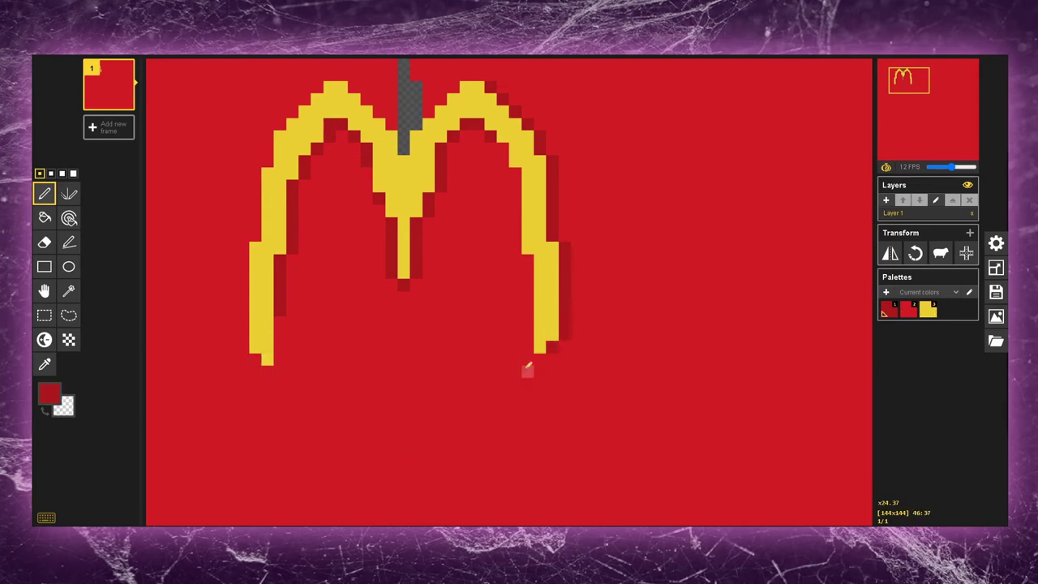
click(255, 359)
drag(280, 323, 280, 358)
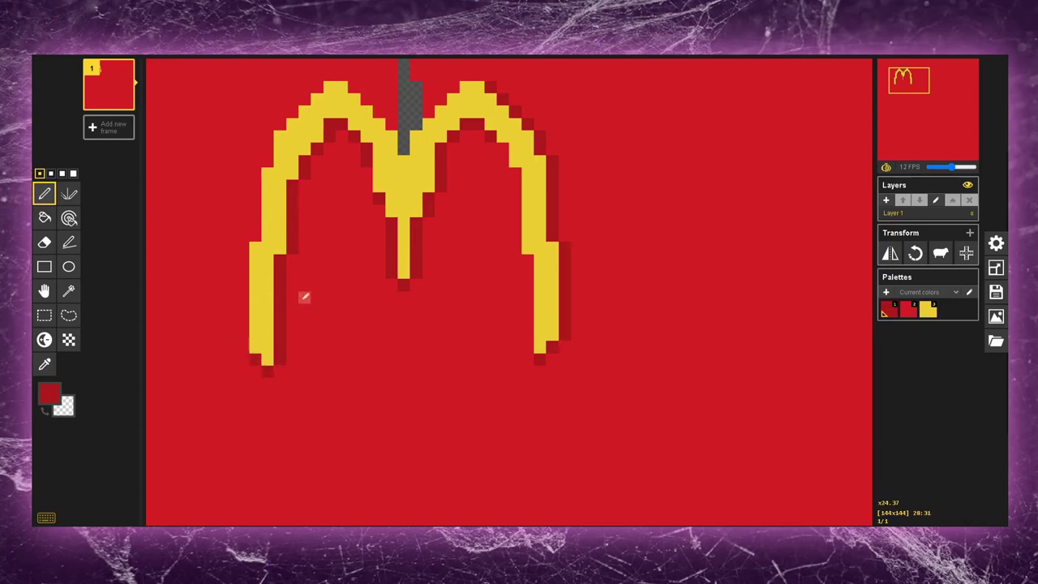
- Select the right half of the M from the middle of the stem and move it one pixel right
scroll(307, 289, down, 5)
drag(917, 89, 910, 80)
scroll(438, 261, up, 3)
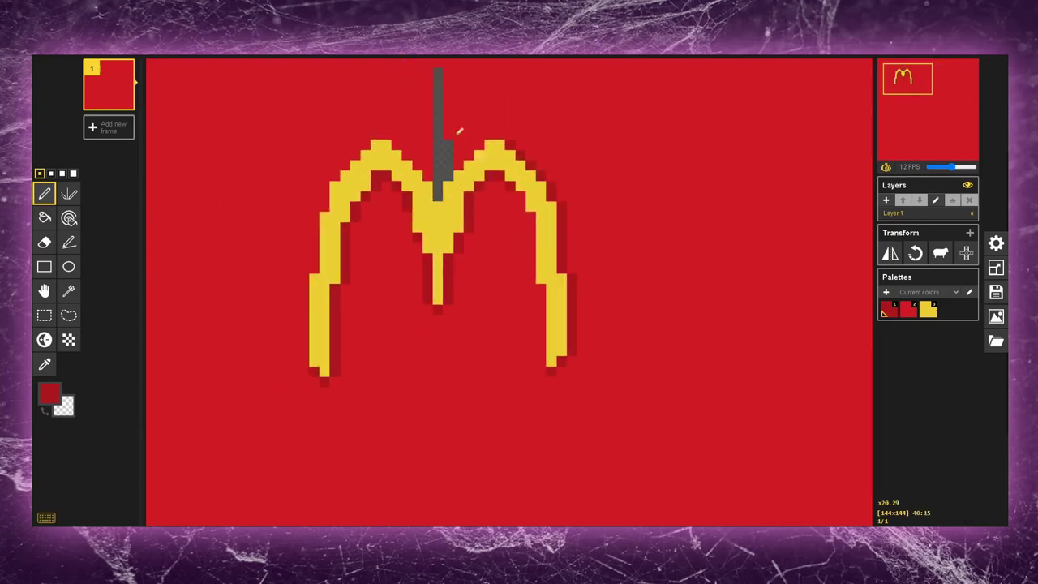
click(44, 315)
drag(702, 98, 443, 398)
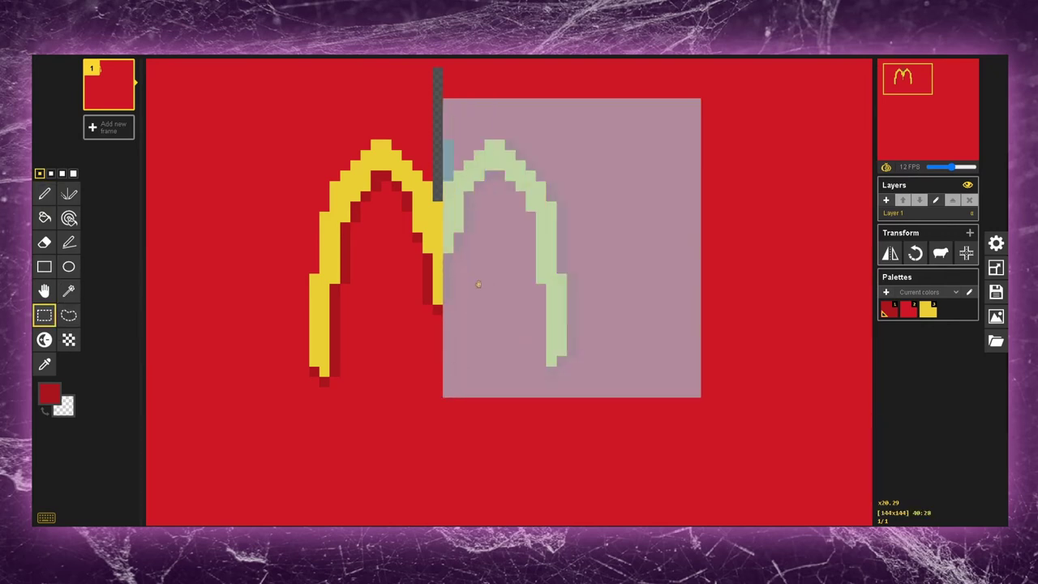
key(Delete)
click(805, 266)
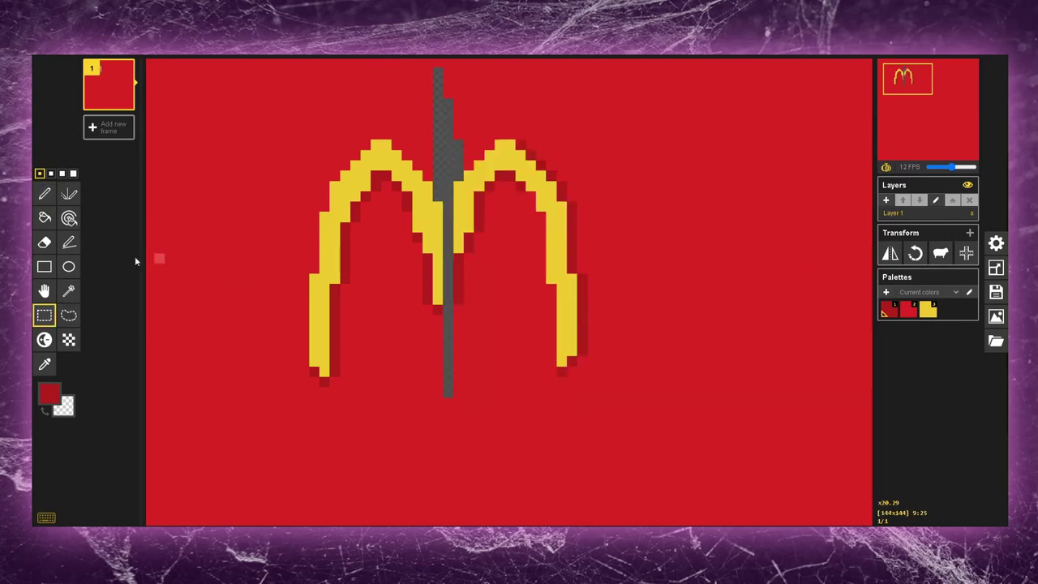
- Fill the gap in the central stem with yellow and lengthen its tip downward at two pixels wide
key(p)
click(928, 309)
drag(443, 205, 438, 340)
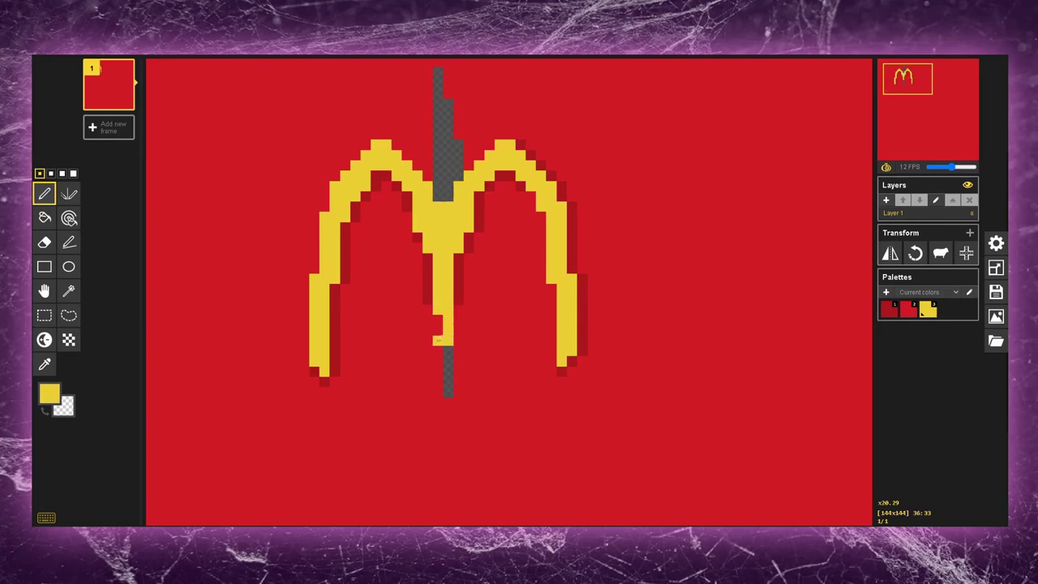
- Thicken the left and right legs of the M by one yellow pixel along their inner edges
scroll(332, 206, down, 5)
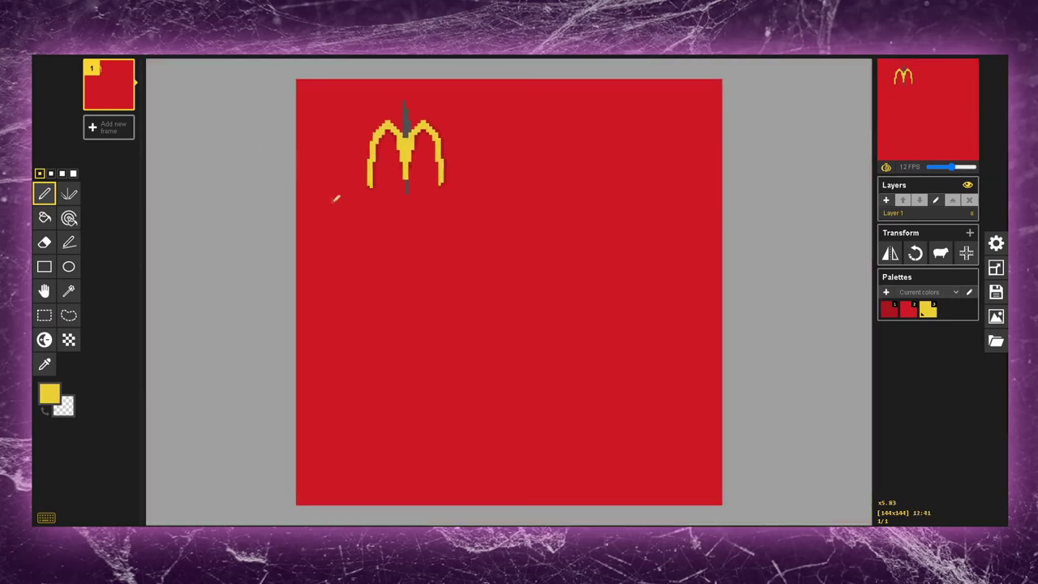
scroll(336, 198, up, 5)
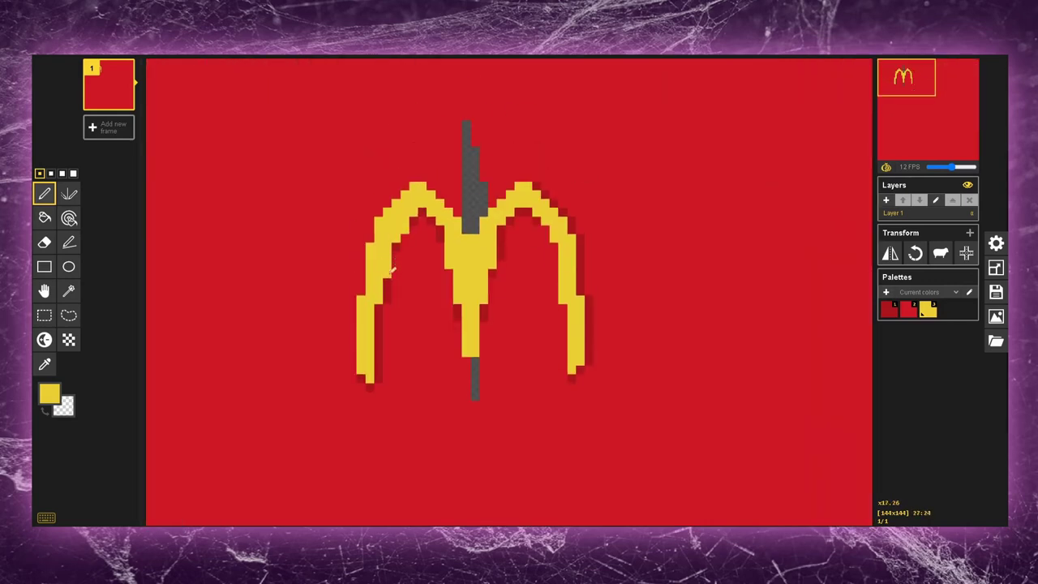
drag(388, 297, 377, 353)
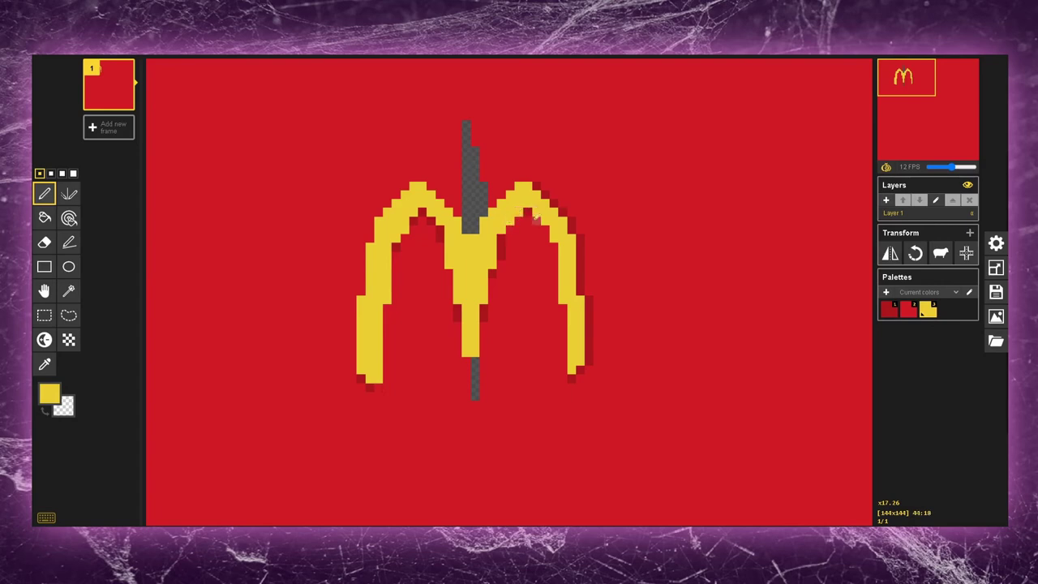
drag(558, 256, 553, 309)
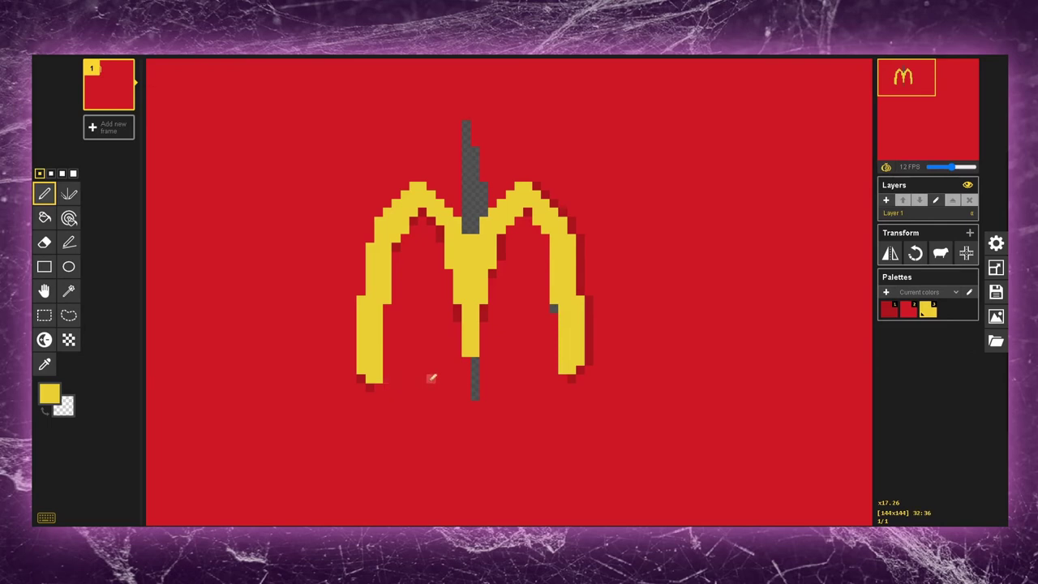
- Extend the right foot by one yellow pixel row and fill the transparent gaps around the stem and right leg with background red
mouse_move(392, 378)
mouse_down()
mouse_move(523, 369)
mouse_move(558, 376)
mouse_up()
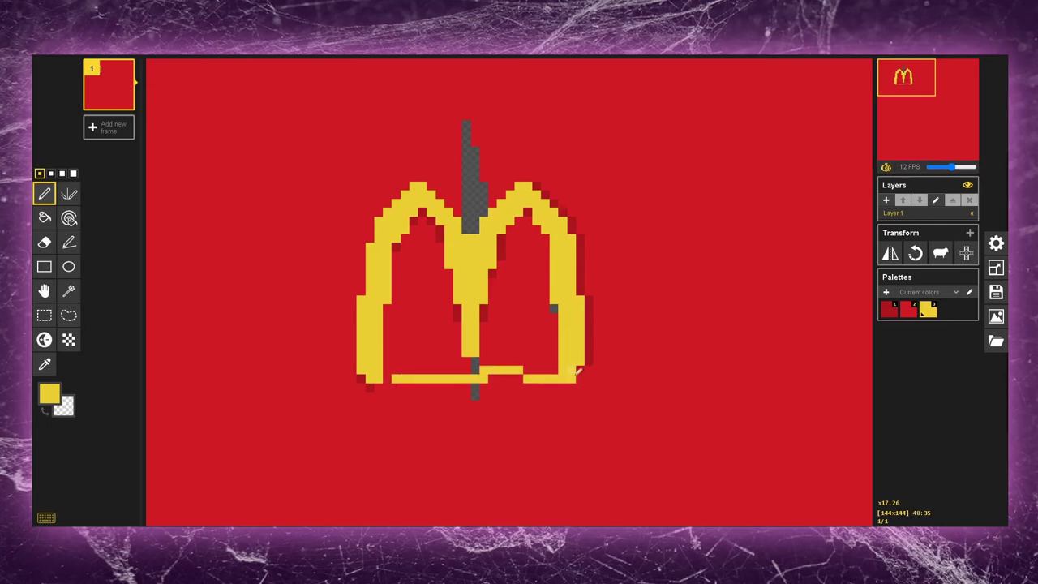
key(2)
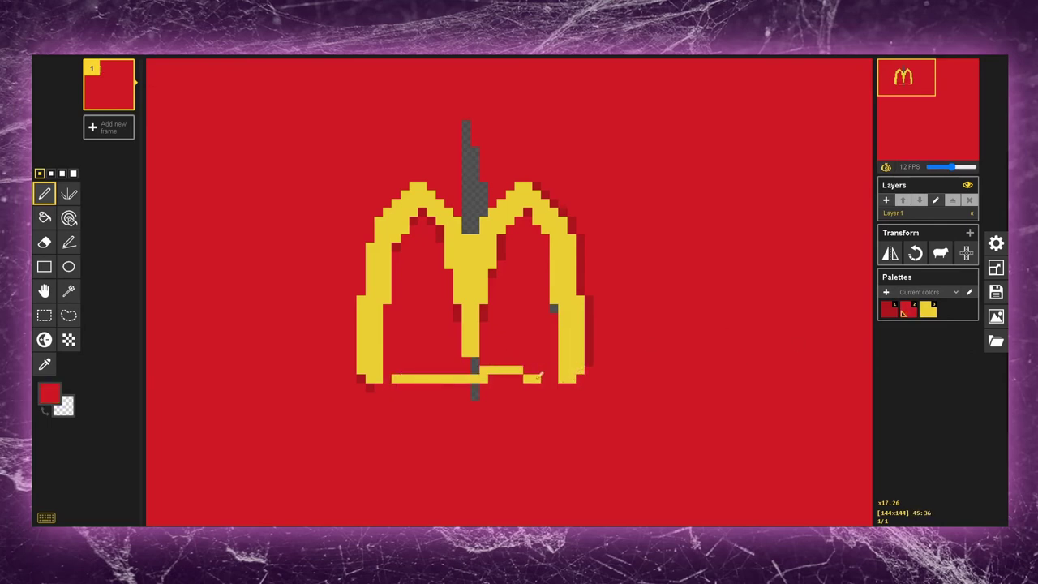
key(ctrl+z)
key(ctrl+z)
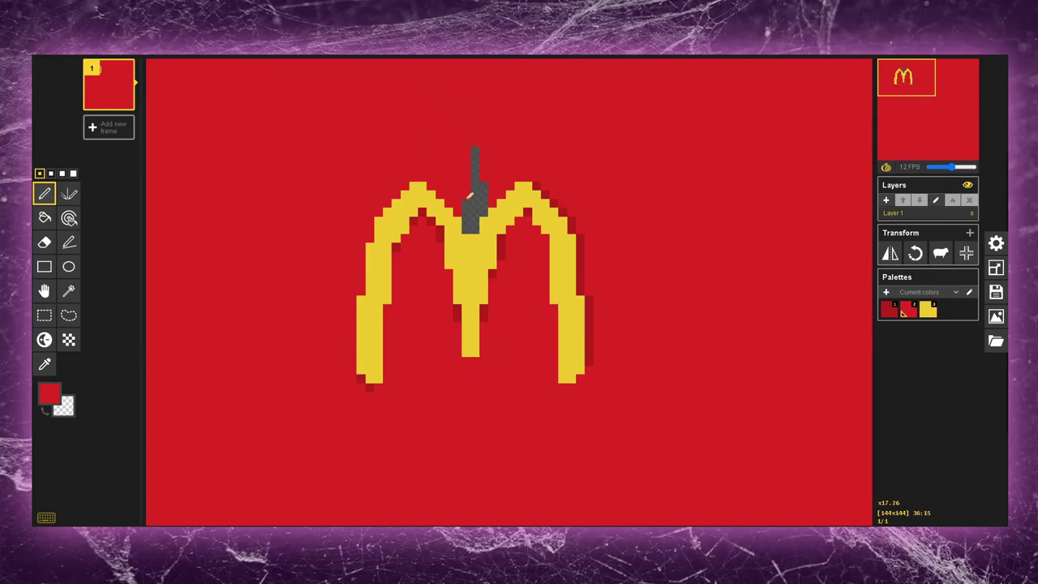
scroll(447, 169, down, 3)
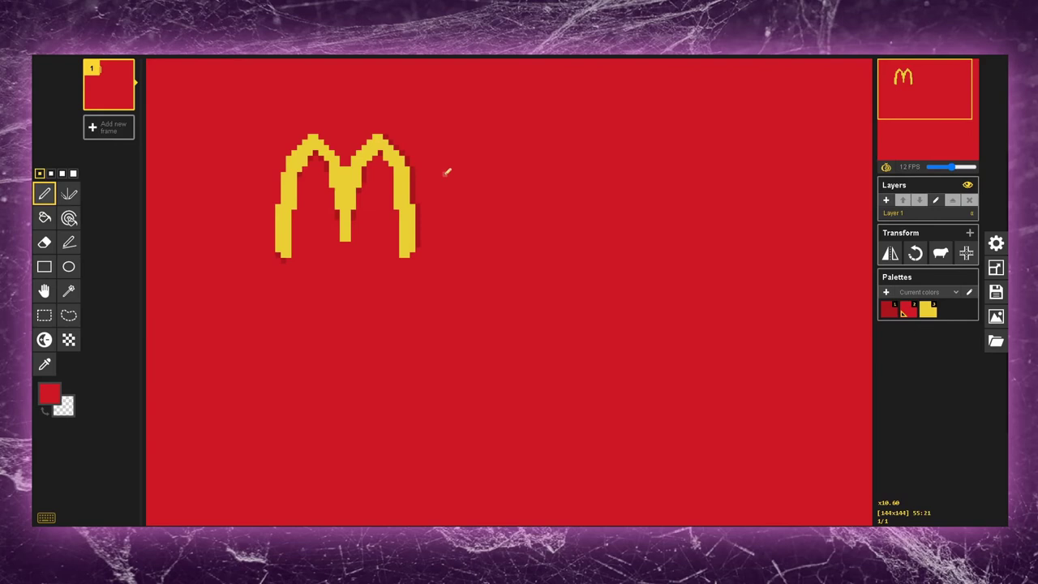
scroll(387, 166, up, 2)
- Add dark red shadow along both sides of the central stem and beneath its tip
click(889, 308)
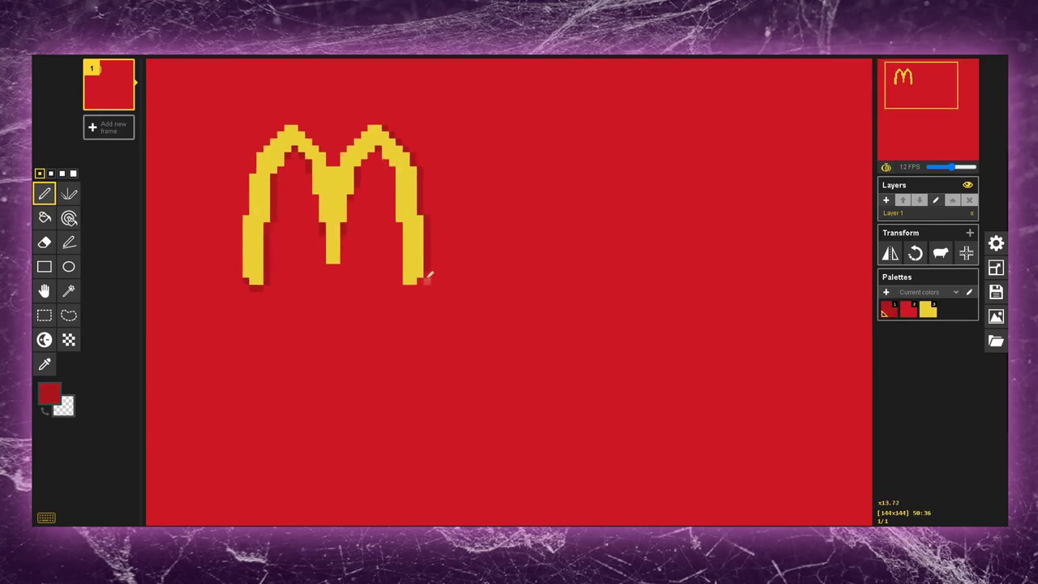
scroll(381, 195, down, 1)
scroll(303, 105, up, 4)
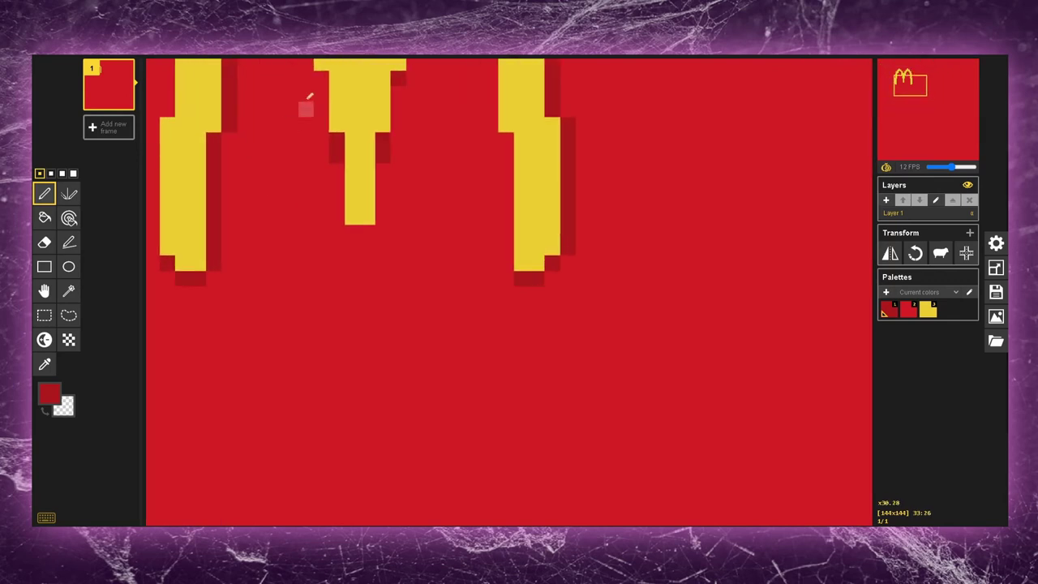
drag(394, 93, 397, 121)
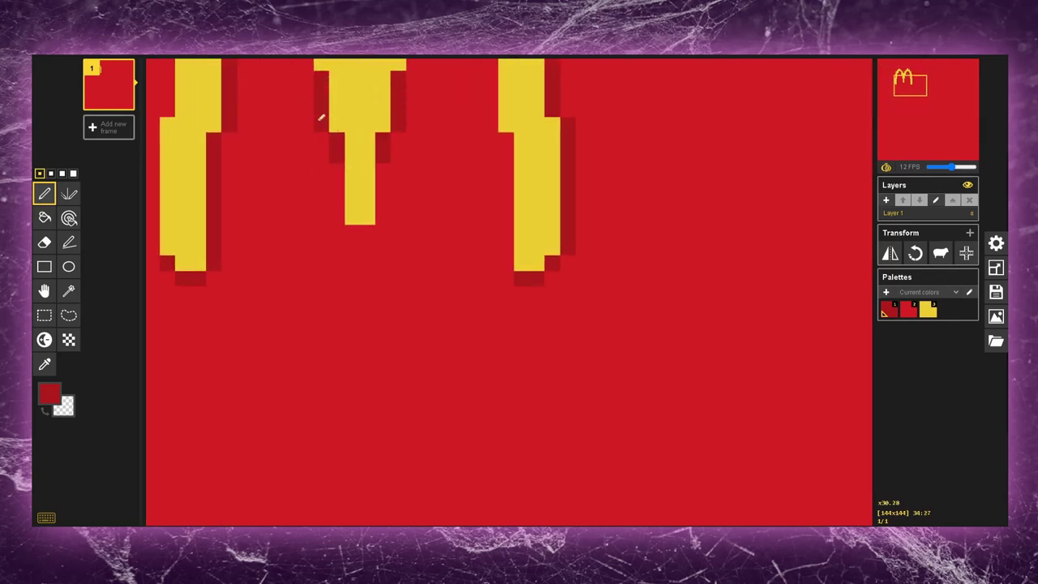
drag(334, 166, 369, 227)
drag(383, 166, 385, 223)
scroll(384, 224, down, 6)
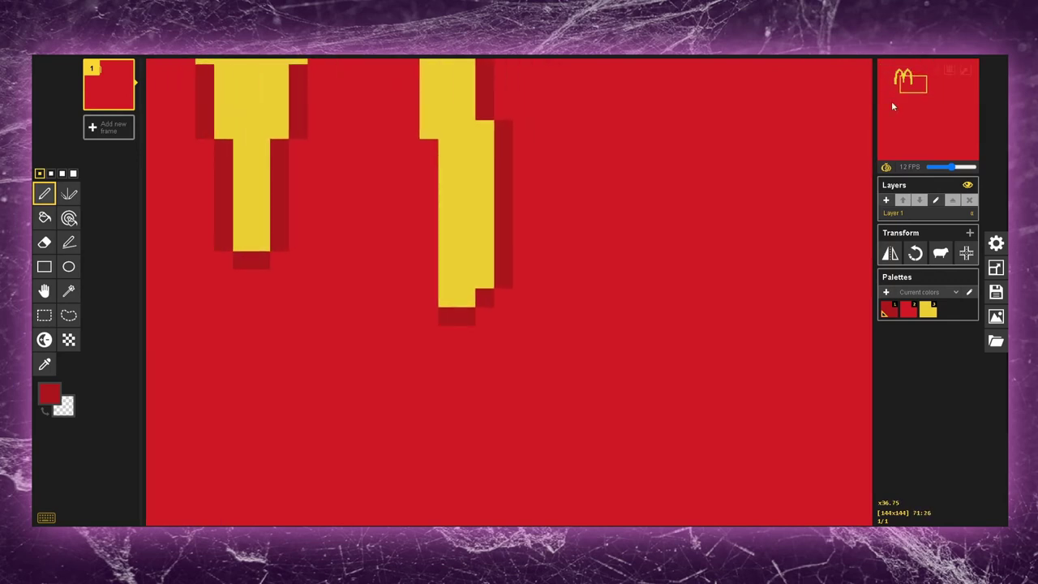
- Add dark red shadow along the left arch's slope down to the stem and touch up the undersides of both arches
scroll(449, 148, up, 4)
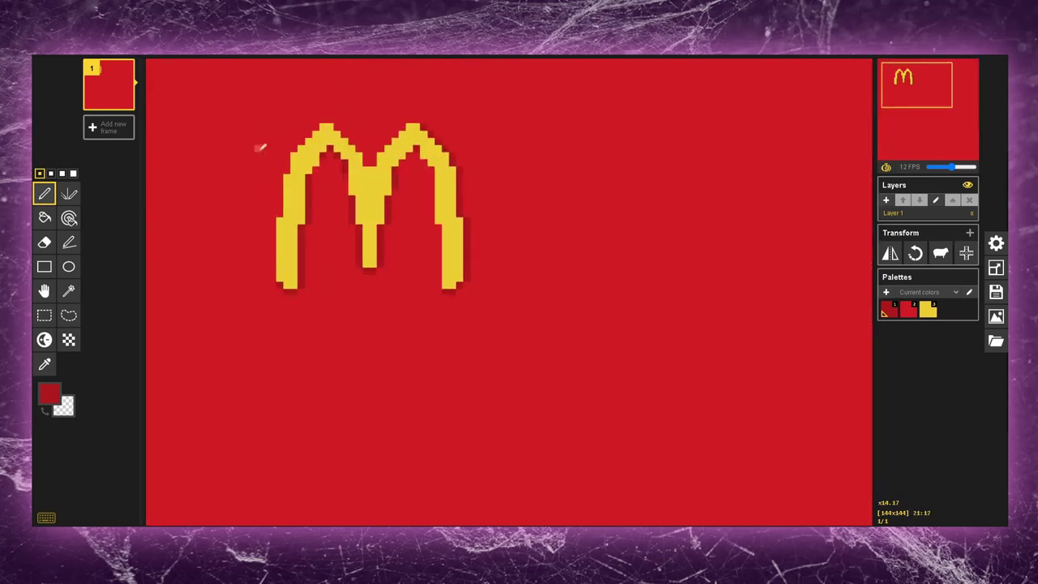
drag(407, 138, 442, 183)
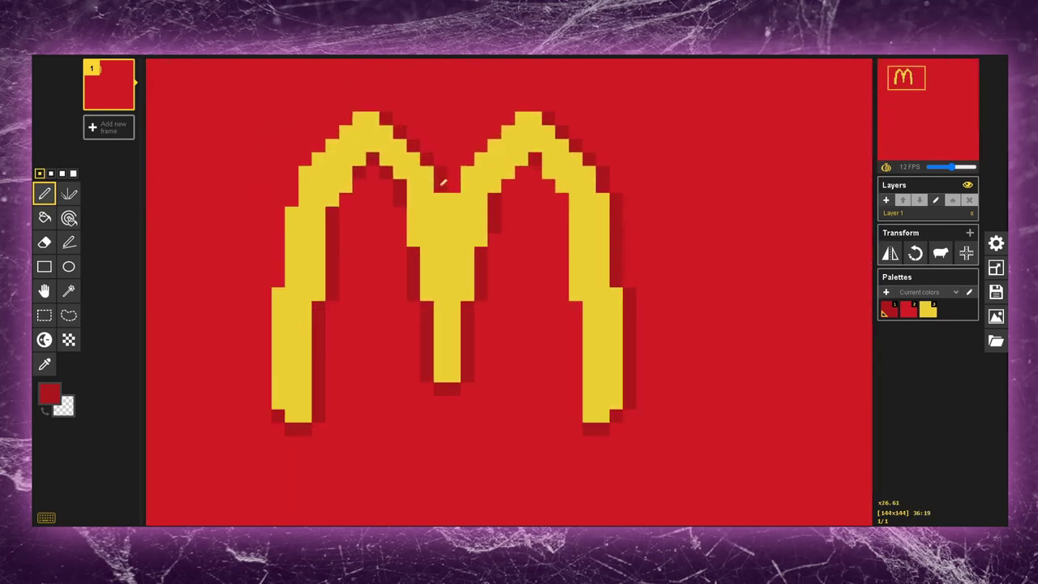
drag(360, 172, 347, 198)
click(522, 172)
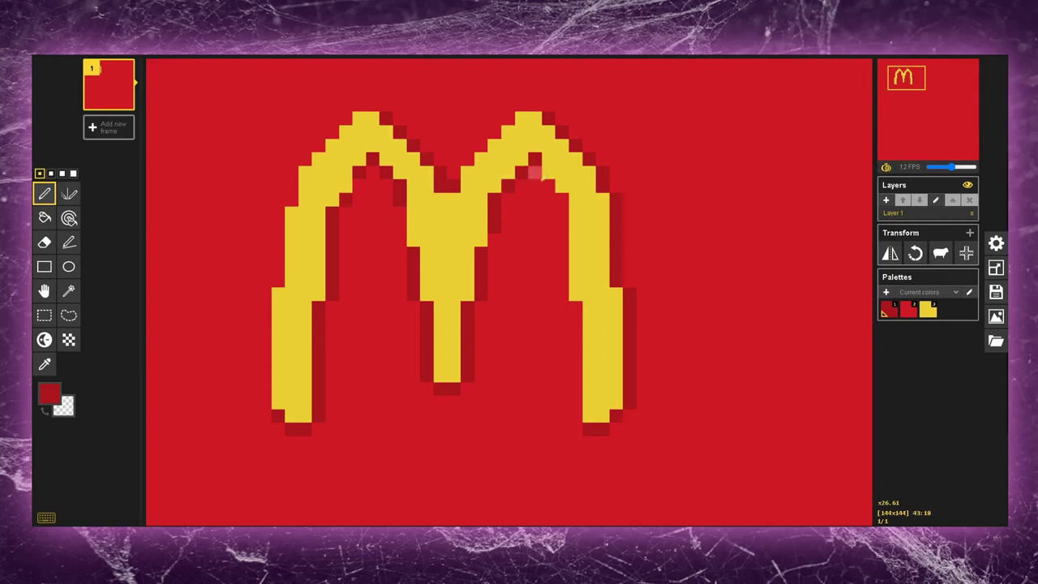
- Square off the outer bottom corners of both feet with yellow and tidy the dark red shadow beneath them
scroll(549, 186, down, 4)
scroll(359, 169, down, 4)
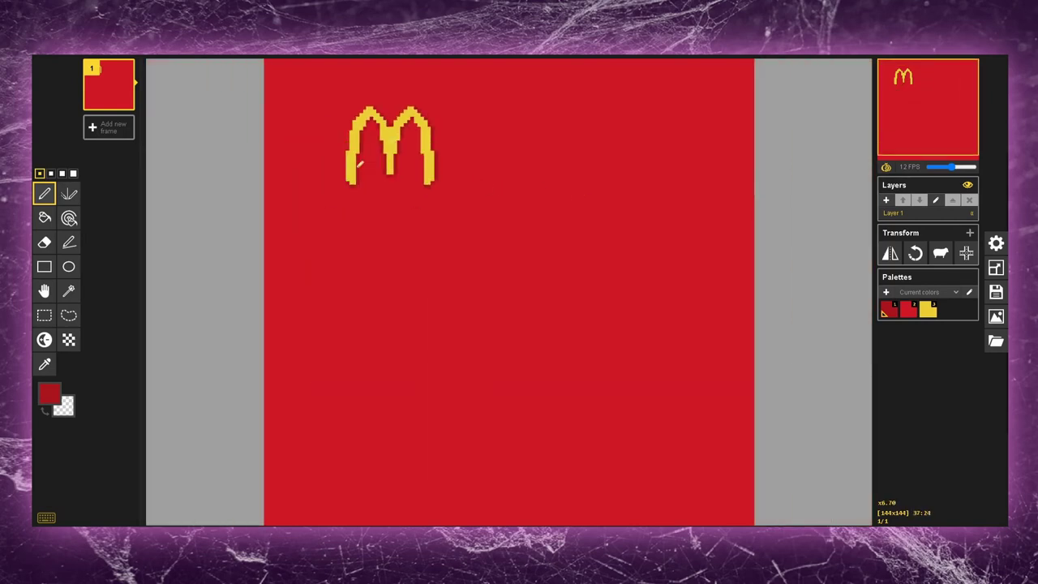
scroll(359, 166, up, 4)
drag(892, 96, 879, 89)
scroll(770, 130, down, 4)
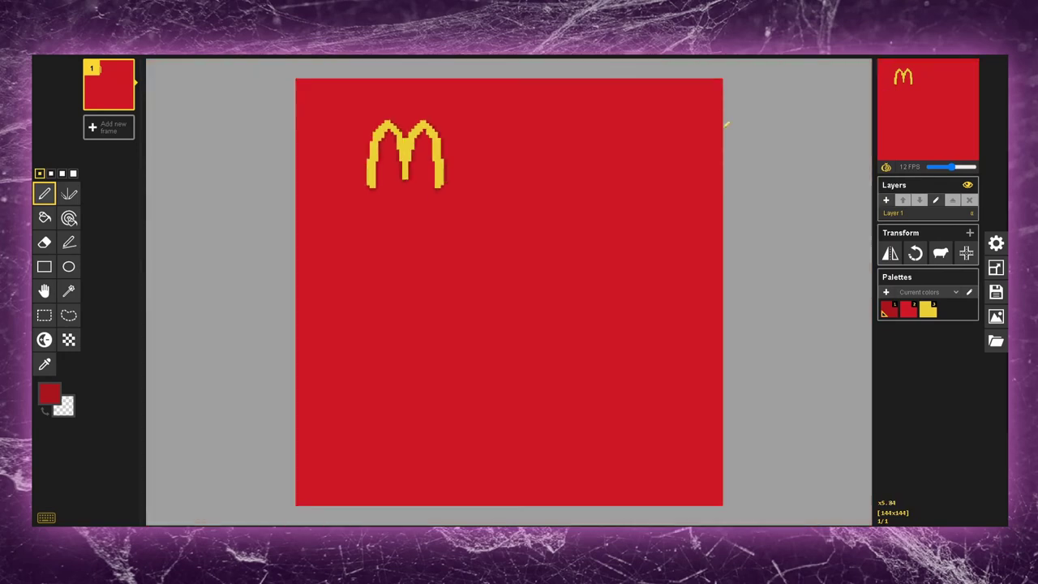
scroll(415, 172, up, 1)
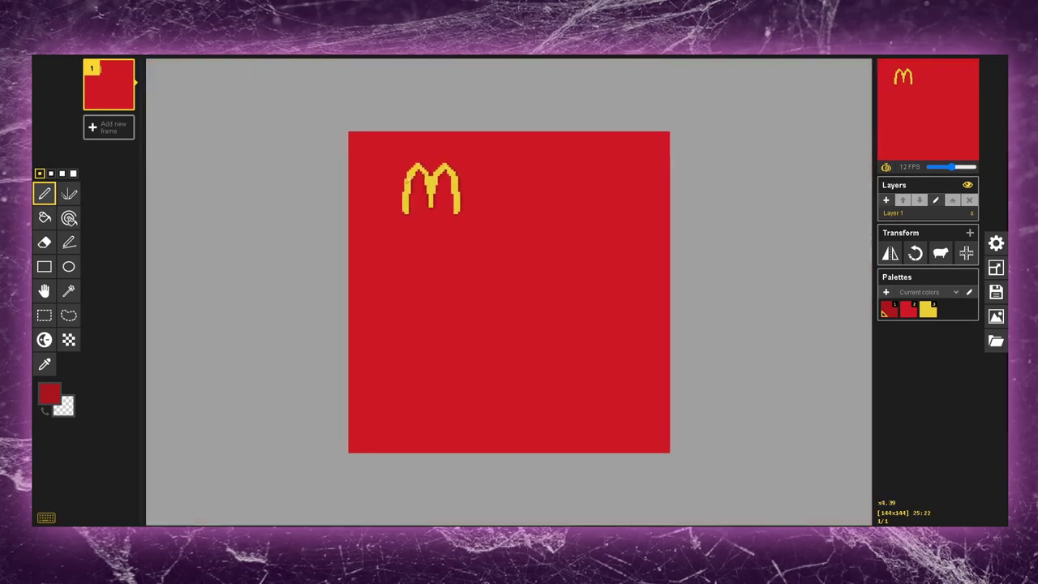
scroll(406, 169, up, 6)
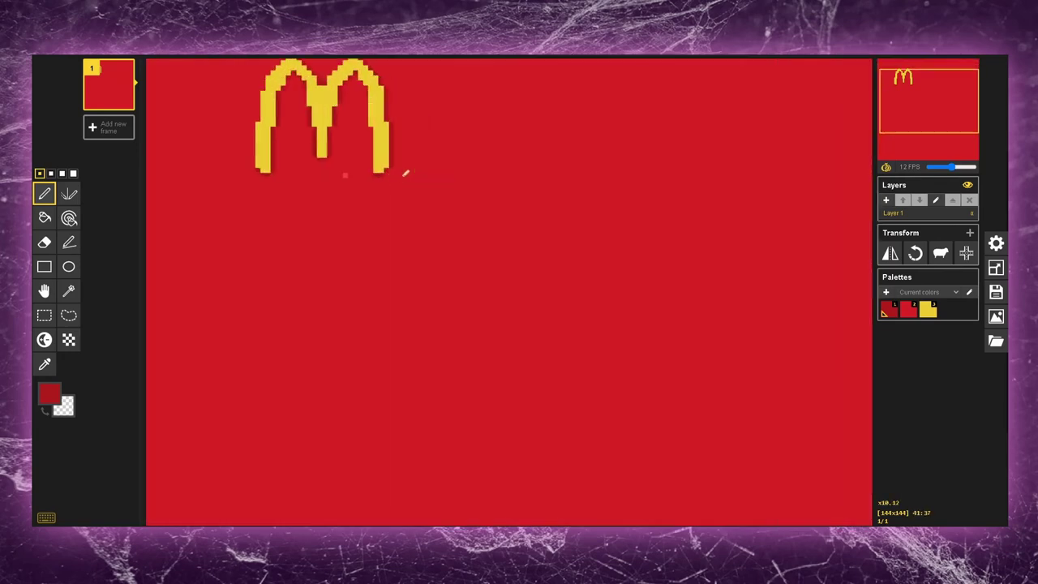
click(929, 311)
click(887, 312)
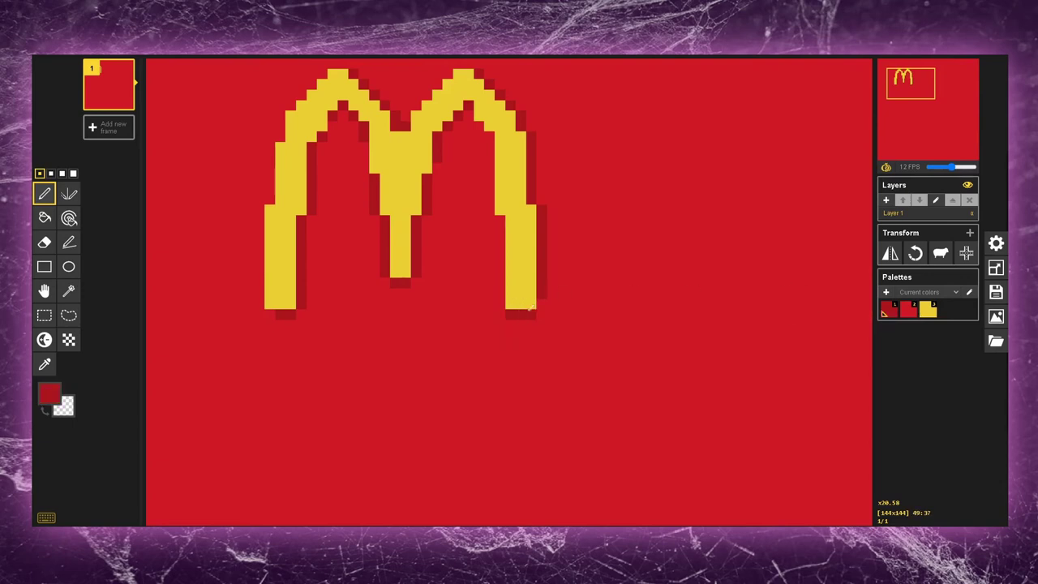
scroll(386, 230, down, 6)
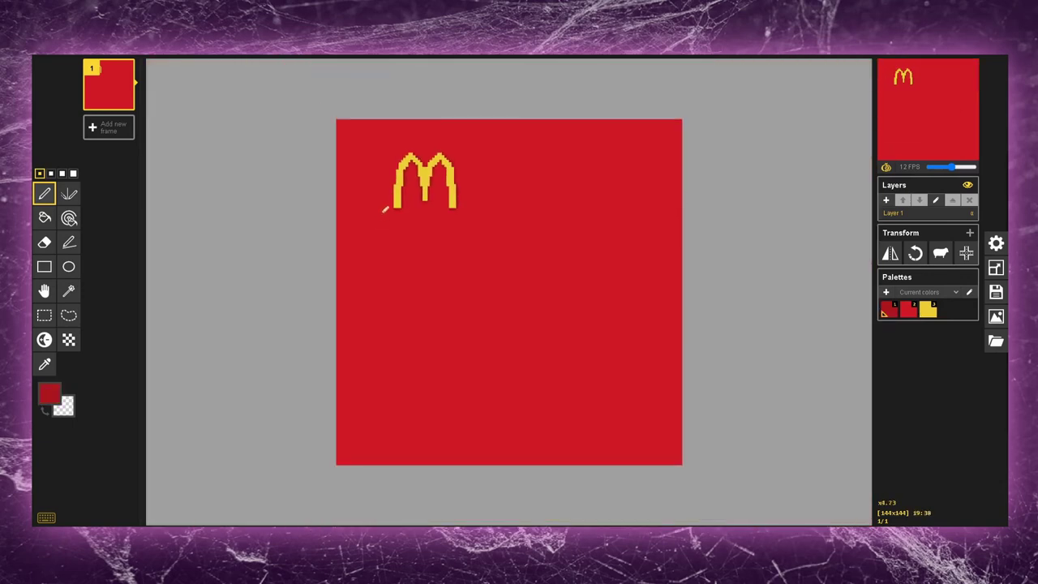
scroll(386, 208, up, 5)
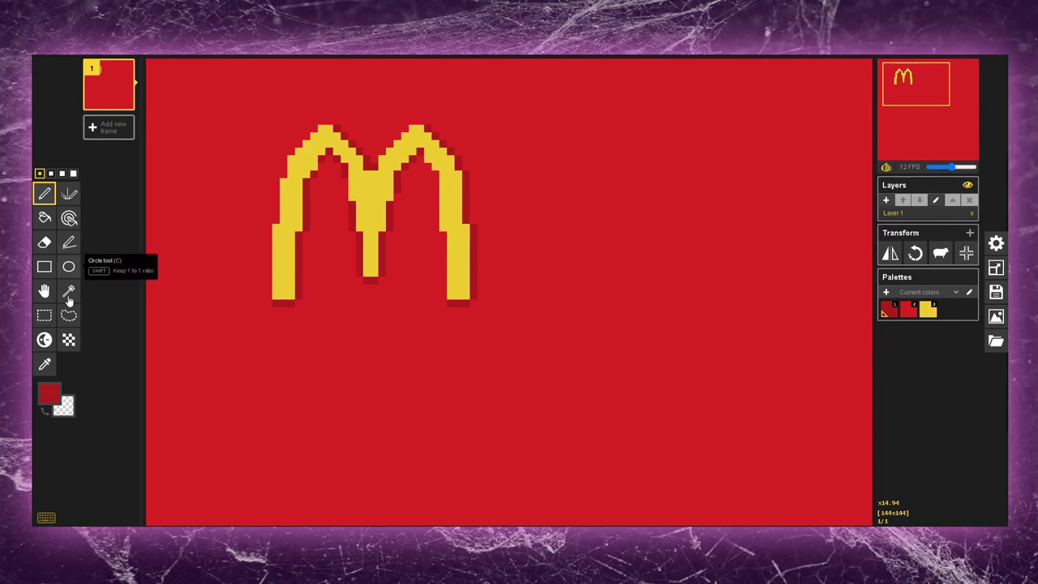
click(57, 393)
drag(106, 438, 80, 476)
click(246, 356)
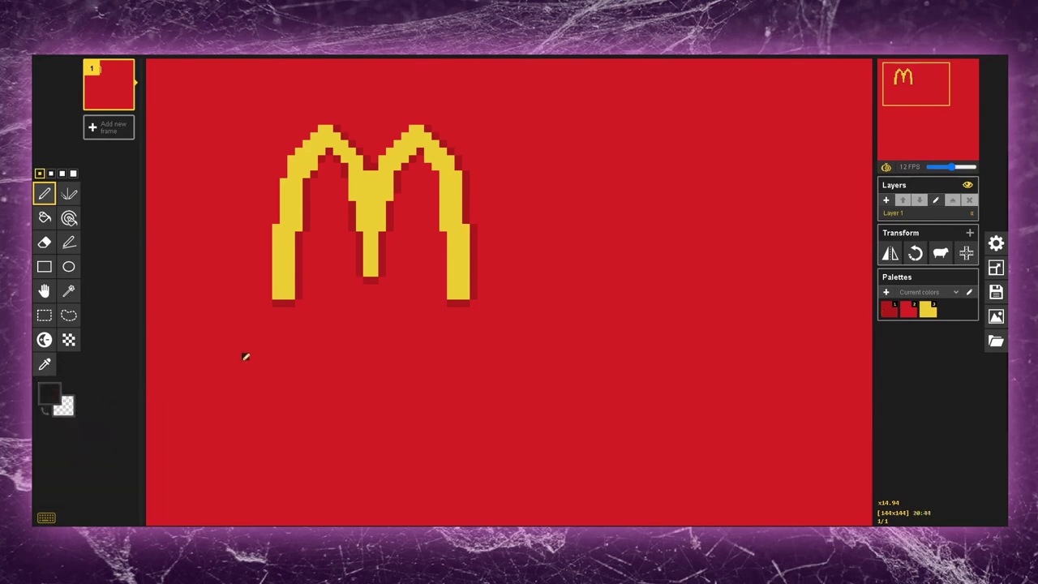
drag(244, 357, 245, 403)
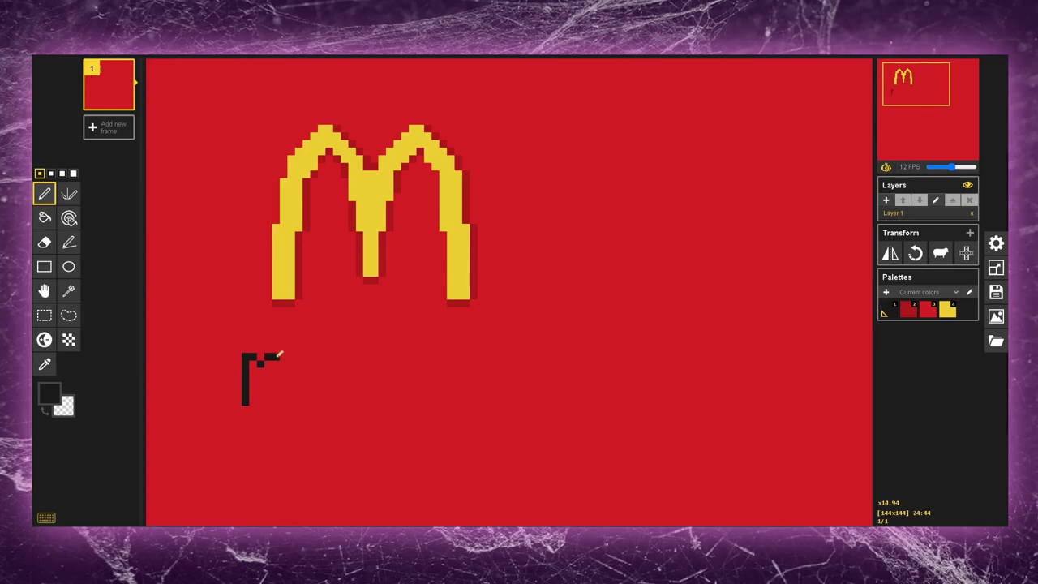
drag(279, 354, 276, 391)
scroll(258, 386, up, 3)
key(ctrl+z)
key(ctrl+z)
key(ctrl+z)
key(ctrl+z)
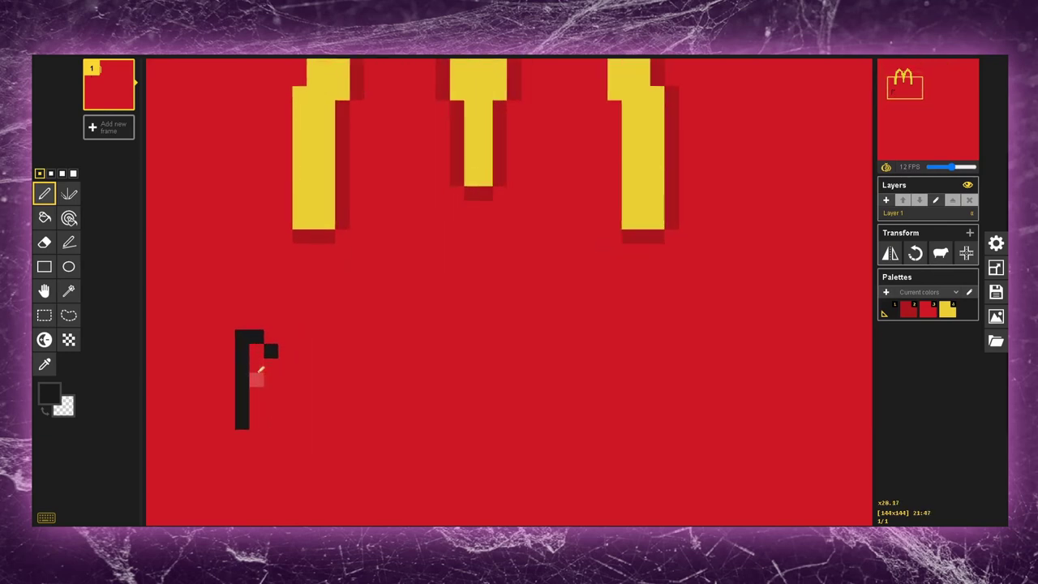
- Draw small pixel letters M and C in yellow beneath the logo, each five pixels wide and four high
click(931, 309)
mouse_move(227, 320)
mouse_down()
mouse_move(227, 366)
mouse_move(272, 322)
mouse_move(285, 367)
mouse_up()
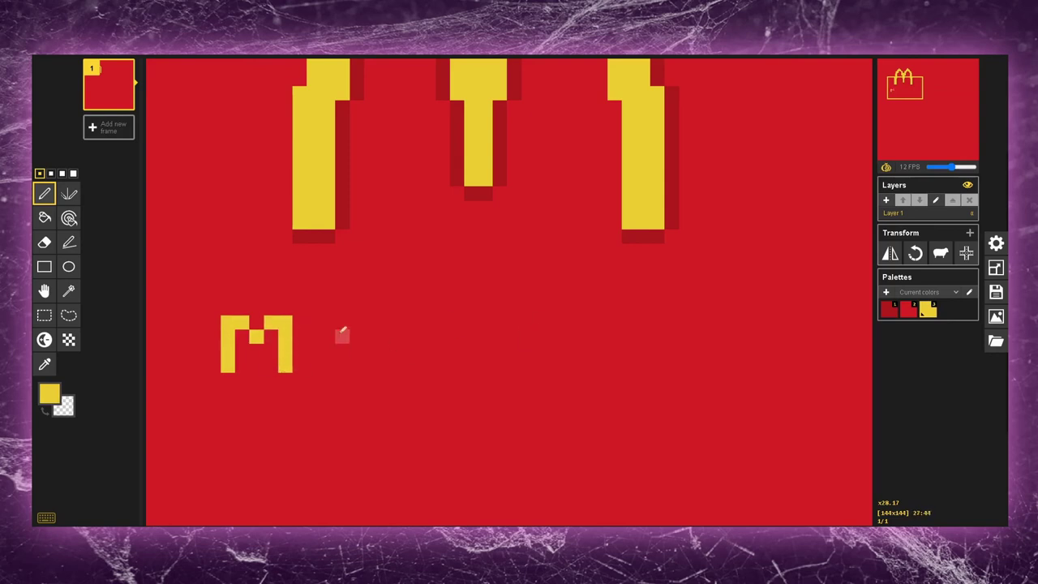
click(343, 322)
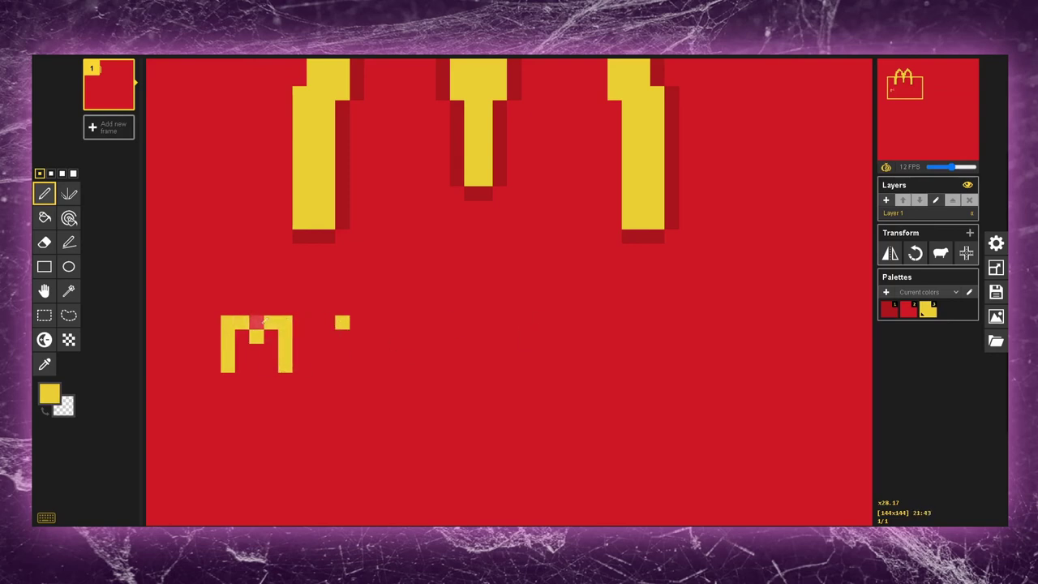
click(357, 322)
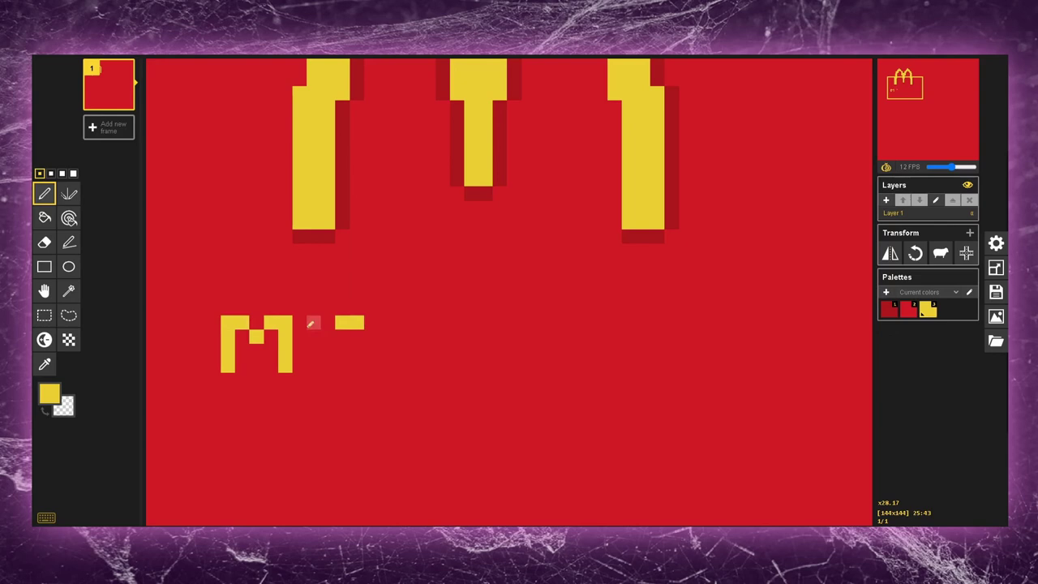
click(328, 322)
mouse_move(329, 336)
mouse_down()
mouse_move(327, 365)
mouse_move(354, 365)
mouse_up()
drag(356, 322, 393, 322)
mouse_move(356, 365)
mouse_down()
mouse_move(384, 364)
mouse_move(401, 309)
mouse_up()
scroll(344, 322, down, 5)
scroll(306, 278, up, 4)
scroll(308, 279, up, 5)
click(400, 289)
click(426, 332)
scroll(341, 304, down, 12)
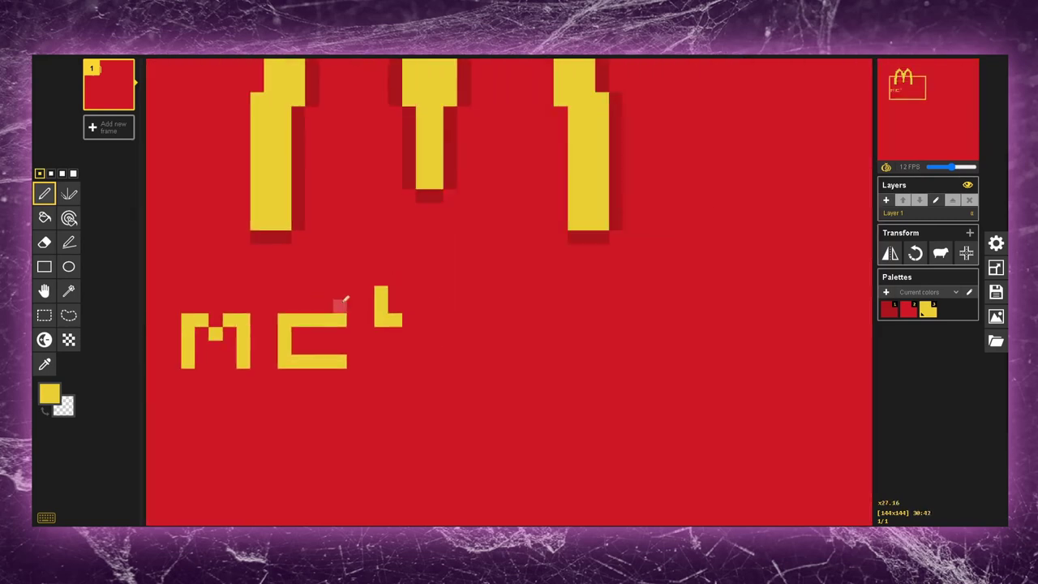
scroll(324, 235, up, 5)
key(ctrl+z)
scroll(316, 219, down, 6)
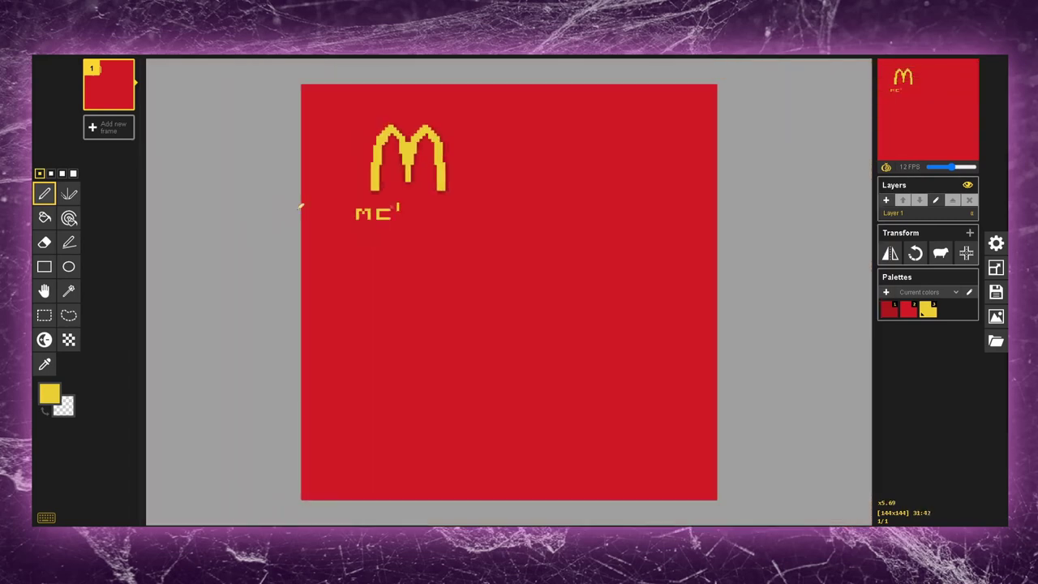
scroll(298, 206, up, 2)
scroll(298, 207, up, 6)
key(ctrl+z)
key(ctrl+z)
key(ctrl+z)
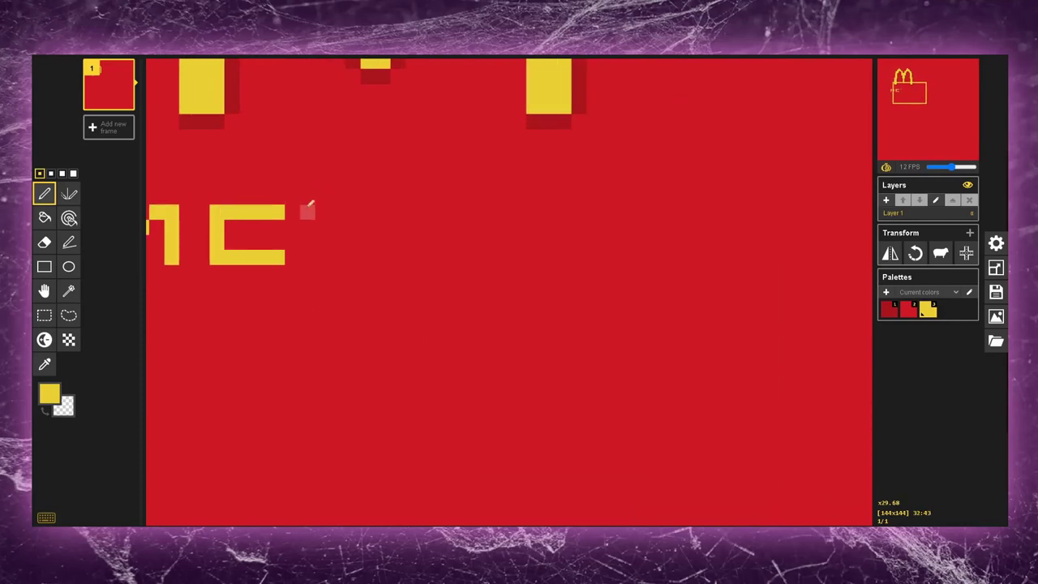
- Narrow the letter C to three pixels wide and place a two-pixel-high yellow apostrophe close after it
drag(309, 211, 308, 184)
scroll(306, 199, down, 6)
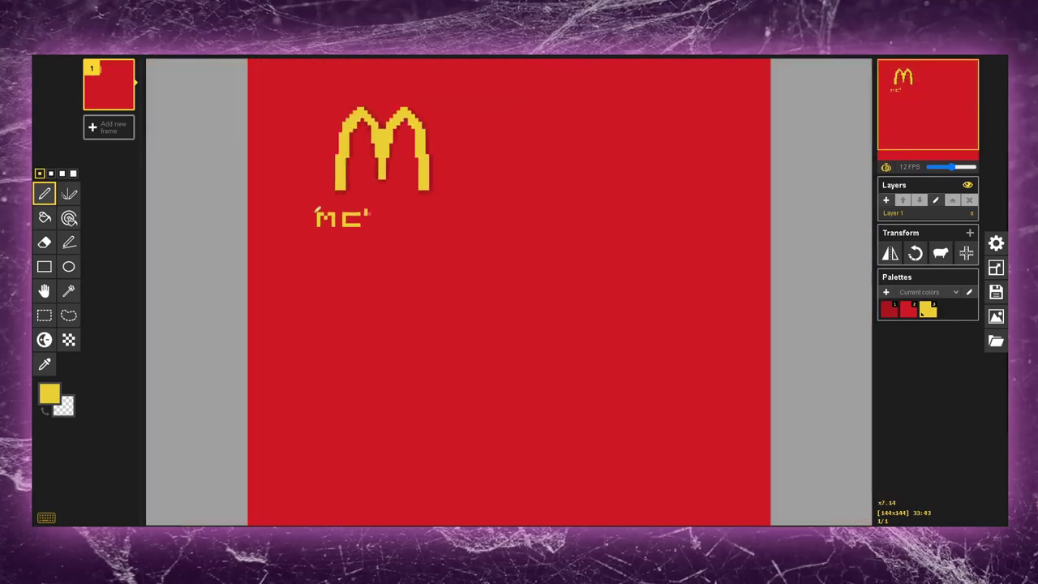
scroll(305, 212, up, 4)
scroll(297, 213, up, 3)
click(908, 310)
mouse_move(287, 220)
mouse_down()
mouse_move(287, 270)
mouse_move(270, 271)
mouse_up()
scroll(264, 246, down, 2)
scroll(273, 252, down, 2)
scroll(278, 246, up, 3)
mouse_move(312, 200)
mouse_down()
mouse_move(315, 219)
mouse_move(281, 199)
mouse_up()
- Draw the remaining letters DONALDS in yellow pixels after the apostrophe, matching the height of the M and C
click(926, 310)
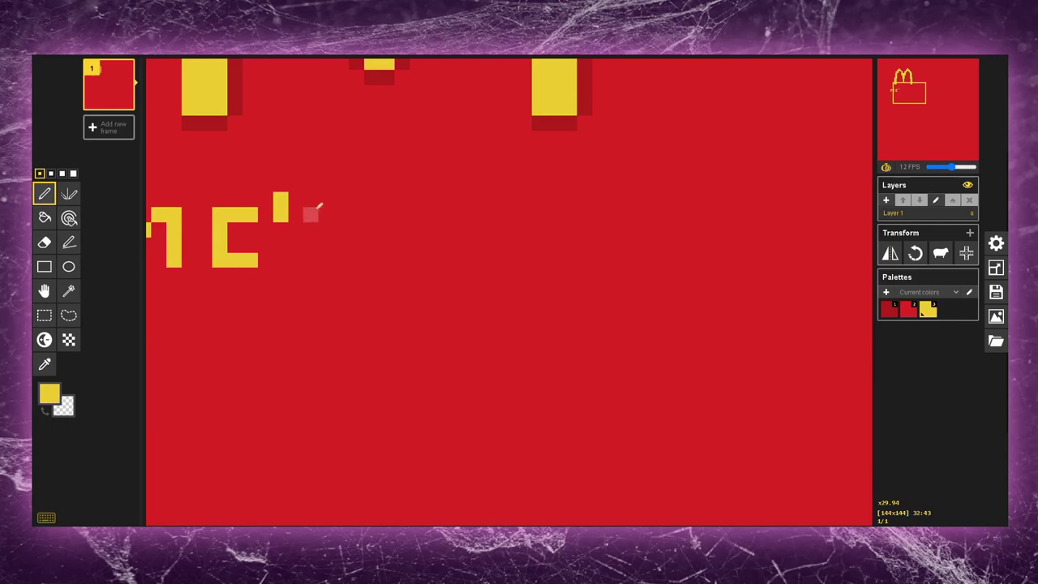
mouse_move(311, 214)
mouse_down()
mouse_move(312, 260)
mouse_move(327, 215)
mouse_move(326, 260)
mouse_up()
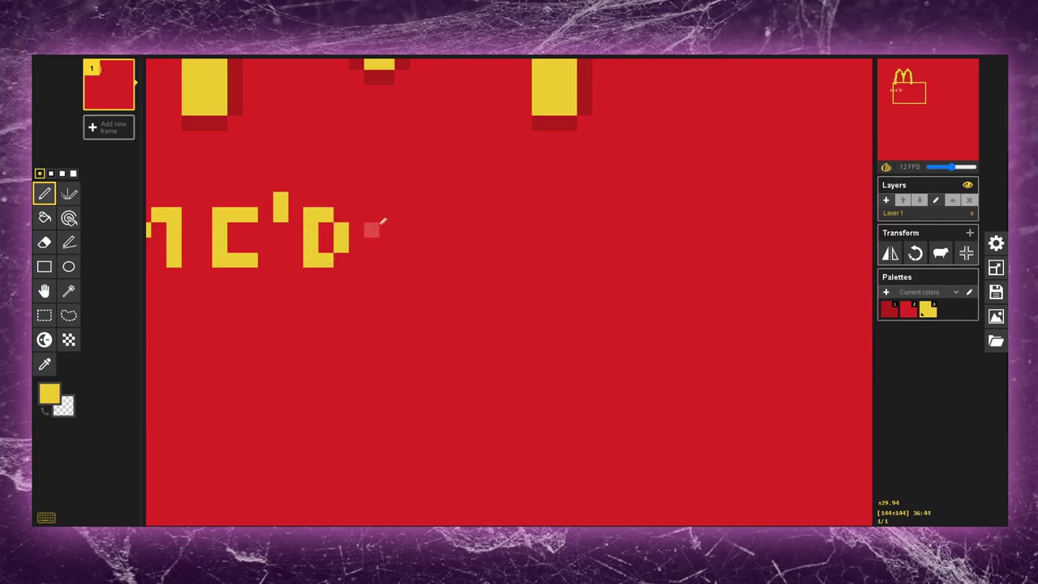
click(386, 244)
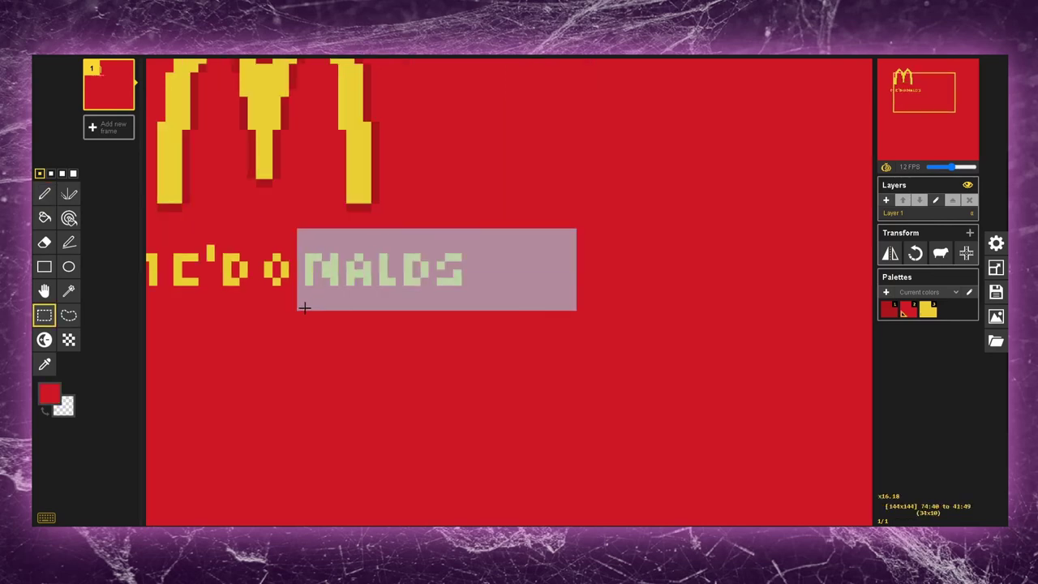
- Move the letters NALDS one pixel left, closer to the O
key(Delete)
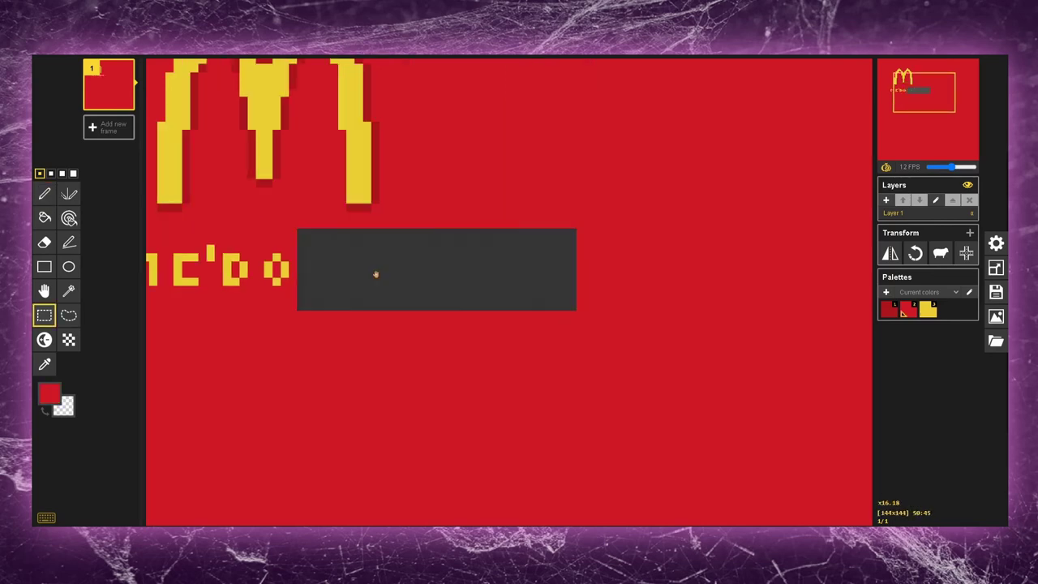
drag(376, 274, 368, 274)
click(354, 336)
- Select the letters ONALDS and move them one pixel left, closer to the D
drag(523, 225, 268, 305)
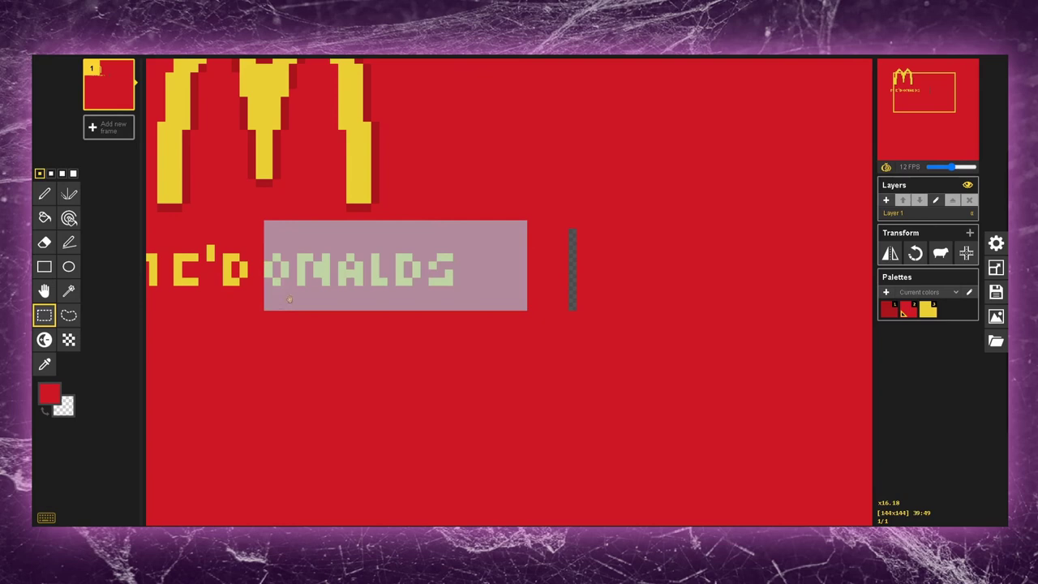
drag(341, 274, 332, 275)
click(308, 332)
scroll(305, 315, down, 5)
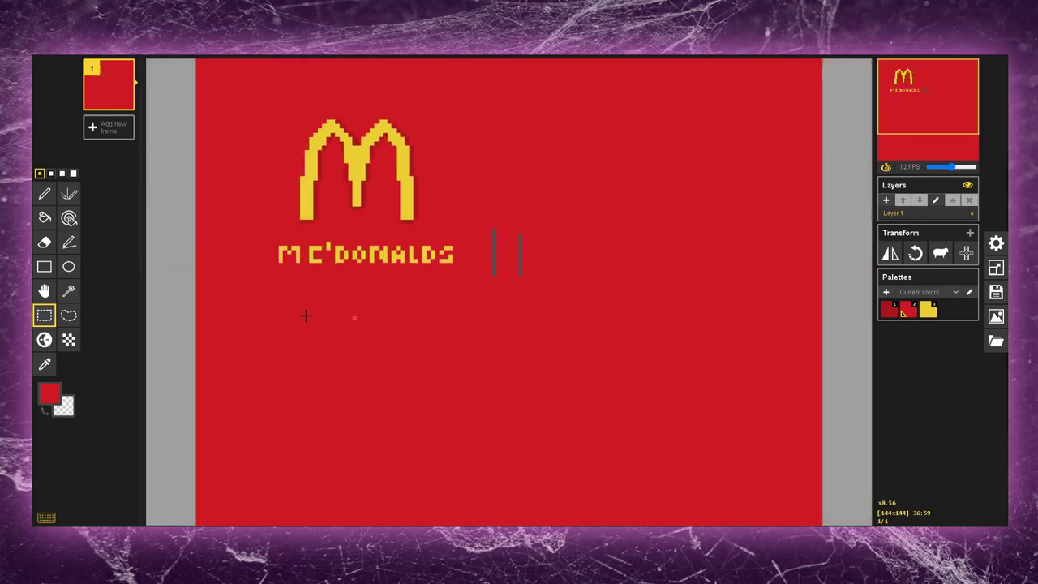
scroll(352, 250, up, 3)
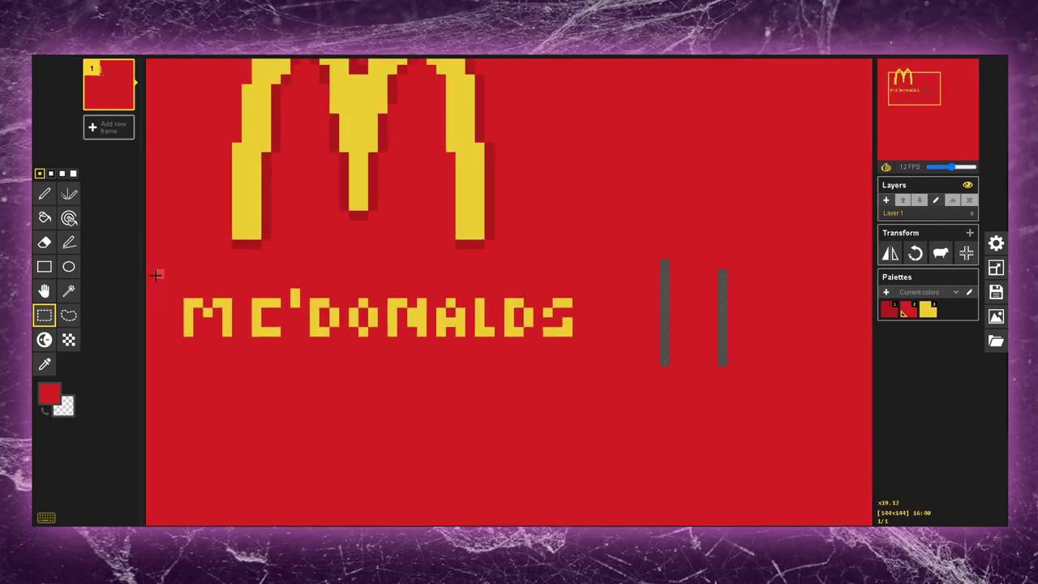
- Move the lettering's first letter M one pixel right, closer to the C, and paint the leftover transparent gaps red
drag(156, 275, 239, 355)
drag(216, 321, 216, 321)
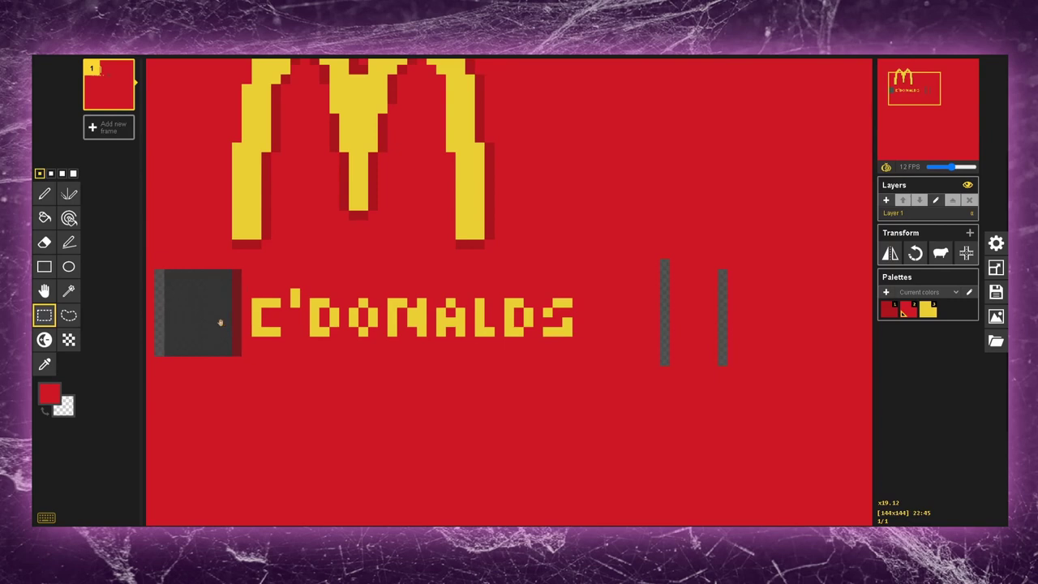
click(352, 378)
scroll(357, 294, down, 3)
key(p)
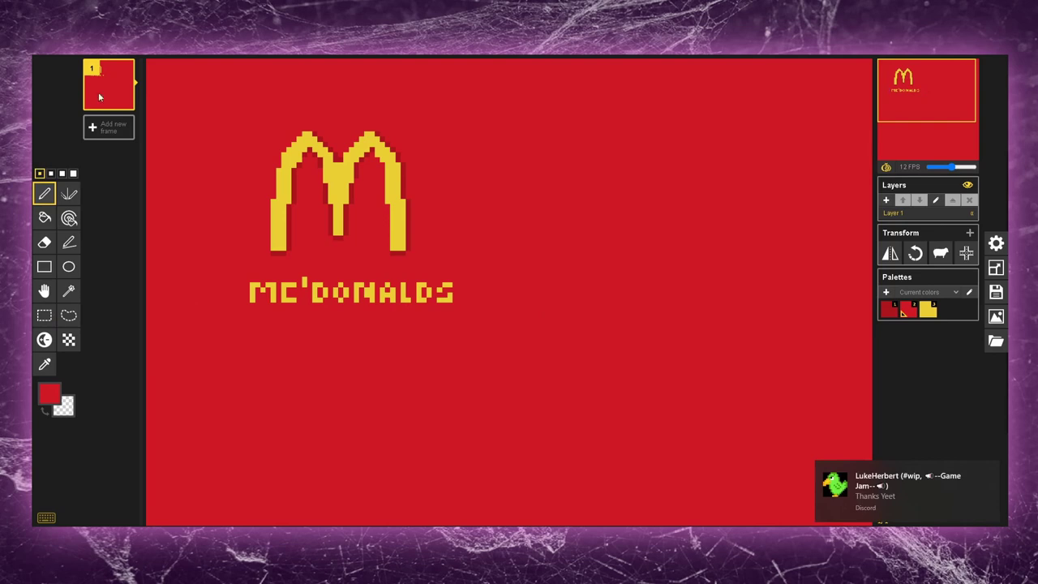
- Select the whole MC'DONALDS lettering and shift it up and left so it sits roughly centred just beneath the large M
key(s)
drag(514, 266, 240, 328)
drag(329, 305, 328, 302)
drag(445, 273, 238, 305)
mouse_move(300, 285)
mouse_down()
mouse_move(308, 262)
mouse_move(306, 274)
mouse_up()
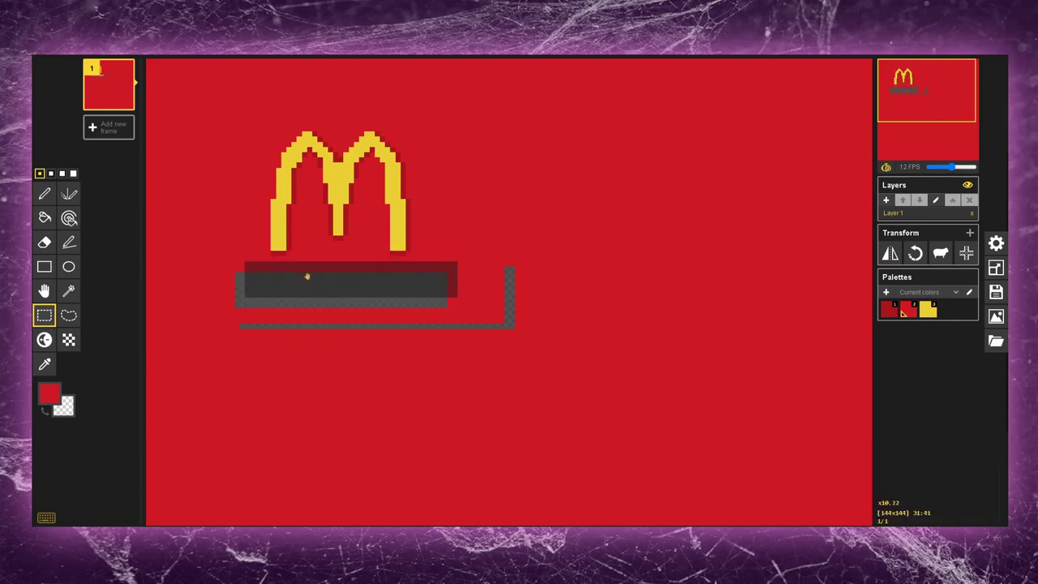
scroll(208, 274, up, 4)
drag(253, 244, 646, 331)
drag(579, 310, 563, 311)
click(519, 375)
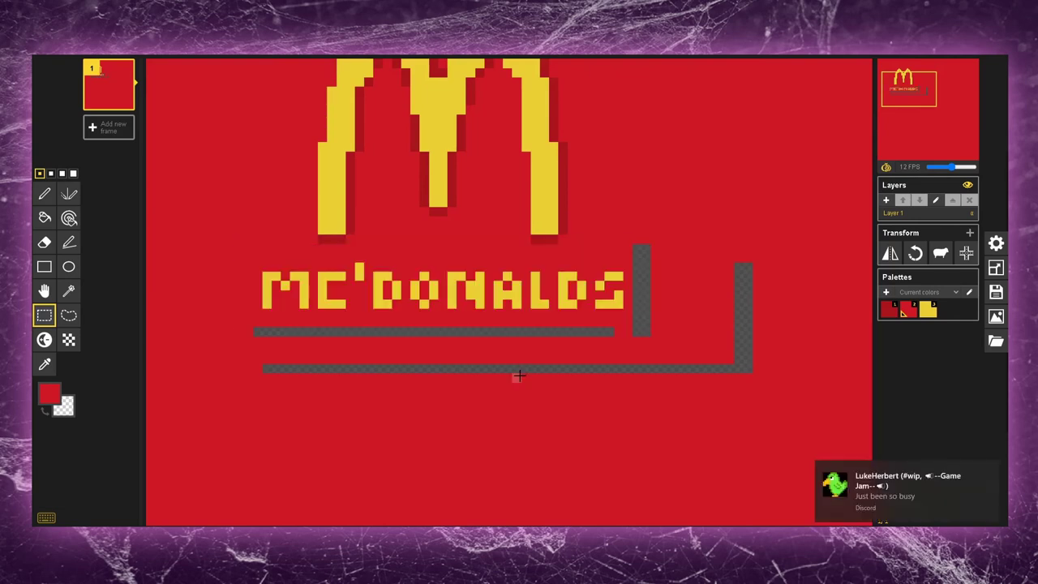
- Paint over the transparent strips beside and below the lettering with the red Pen to restore the solid background
click(44, 193)
drag(637, 323, 633, 281)
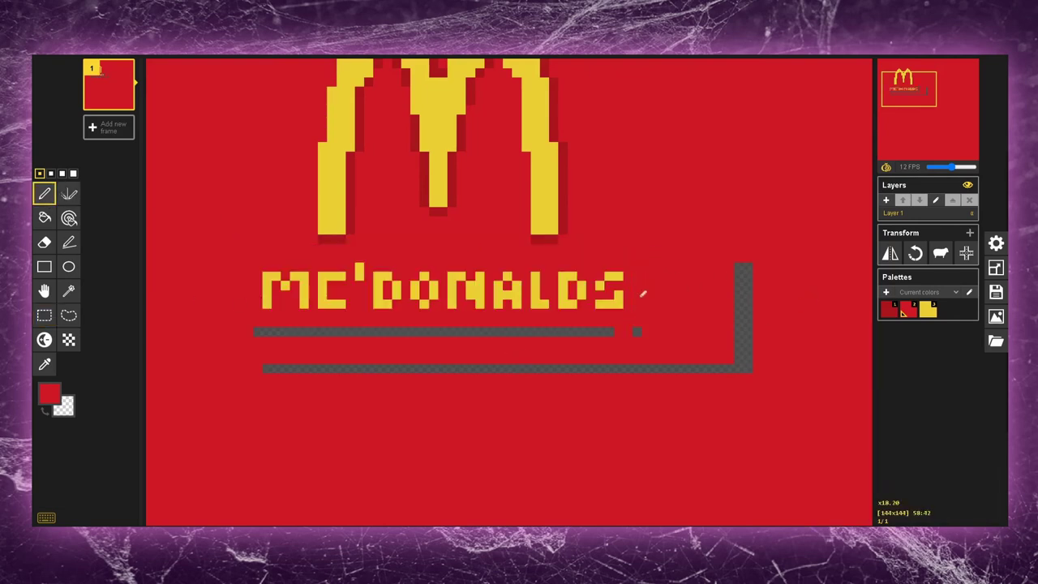
click(581, 331)
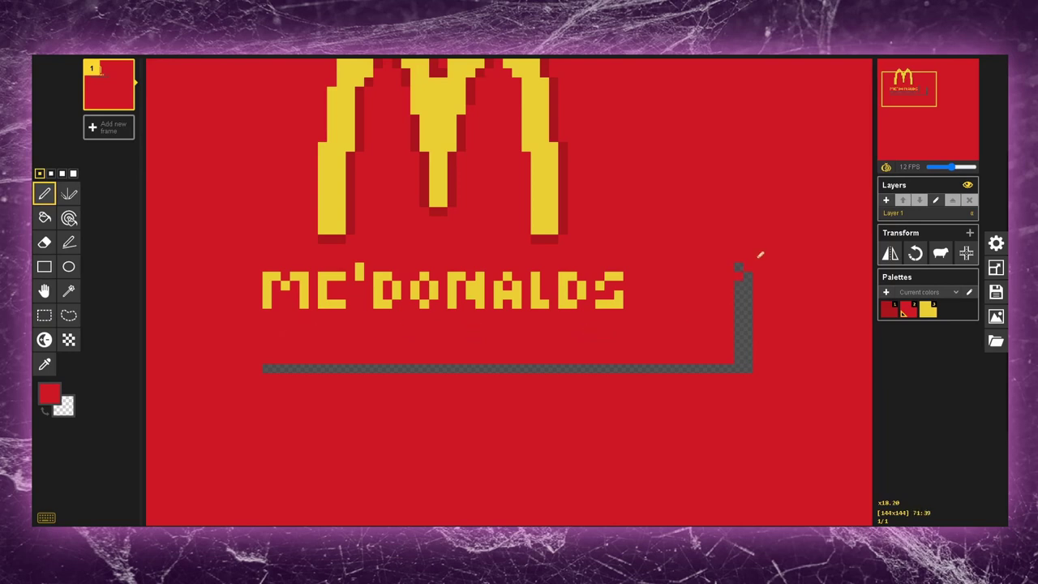
drag(737, 267, 740, 321)
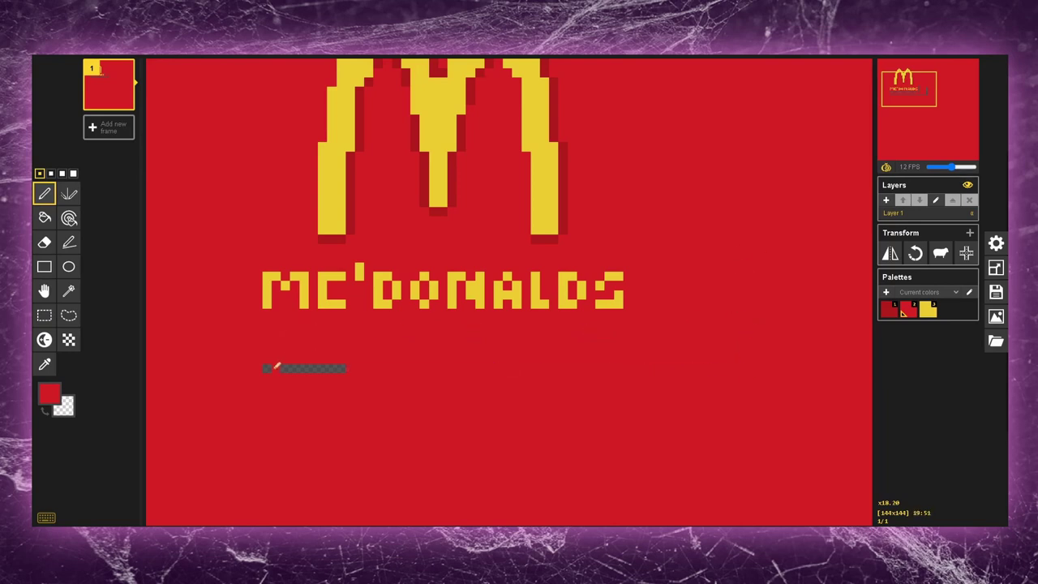
scroll(360, 368, down, 3)
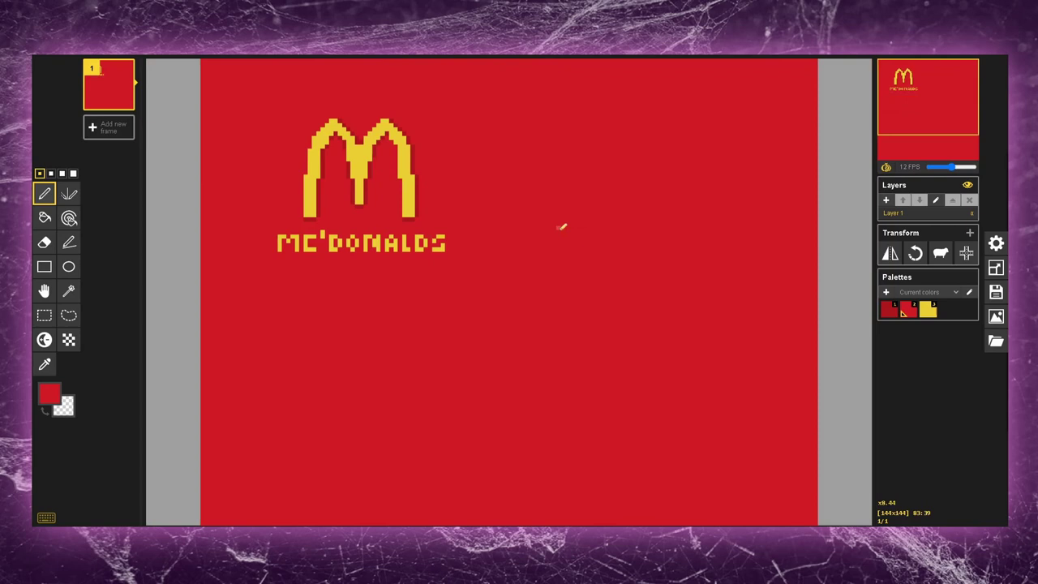